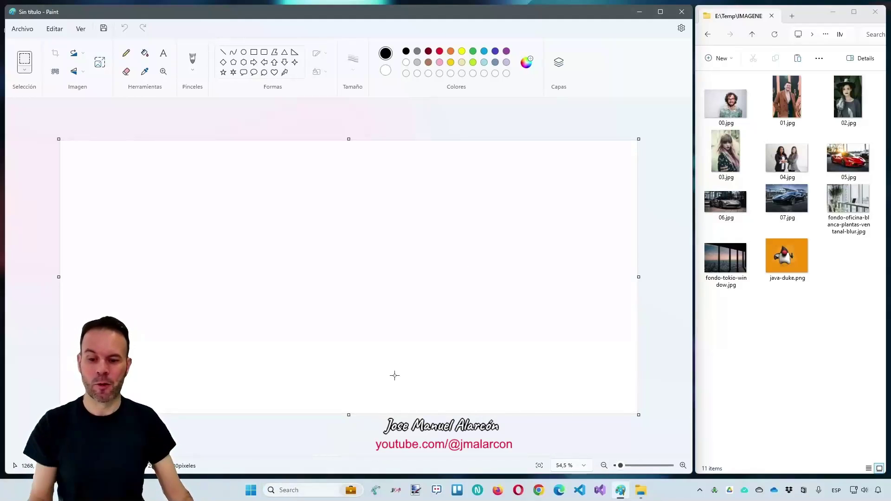
key("super")
type("paint")
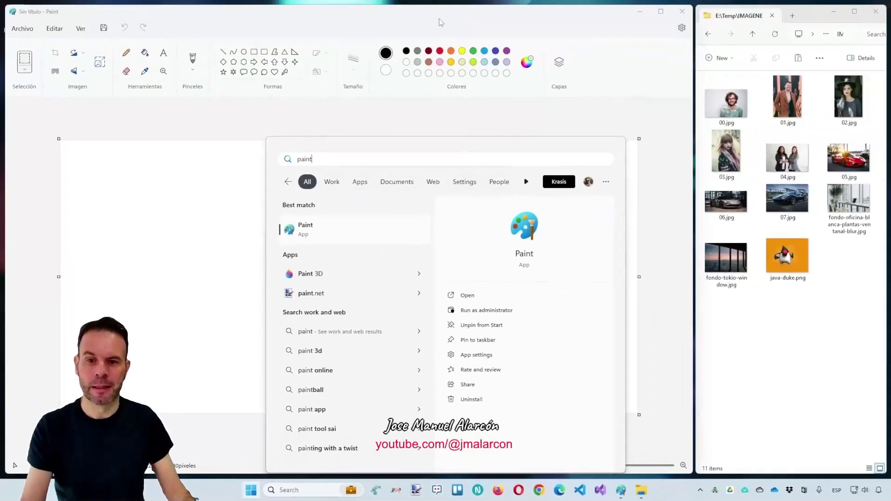
left_click(544, 89)
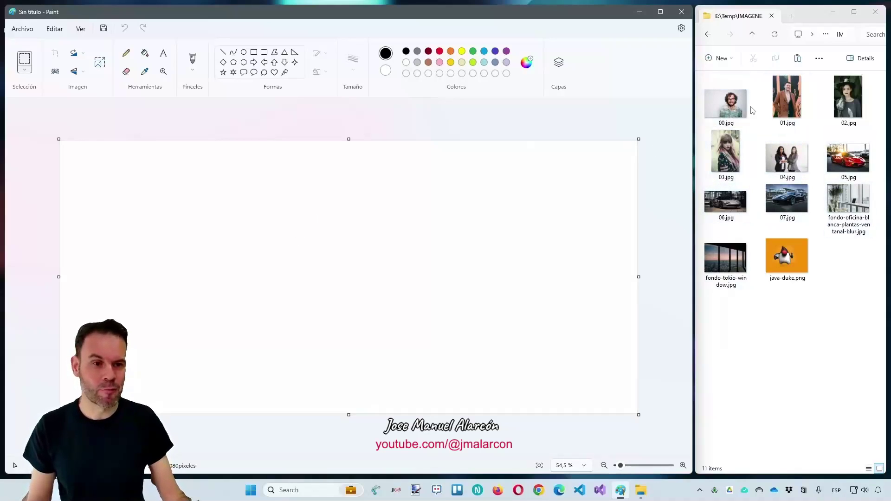
Open 00.jpg from the IMAGENES folder in Paint and remove the photo's background
left_click(725, 100)
left_click_drag(604, 180, 351, 199)
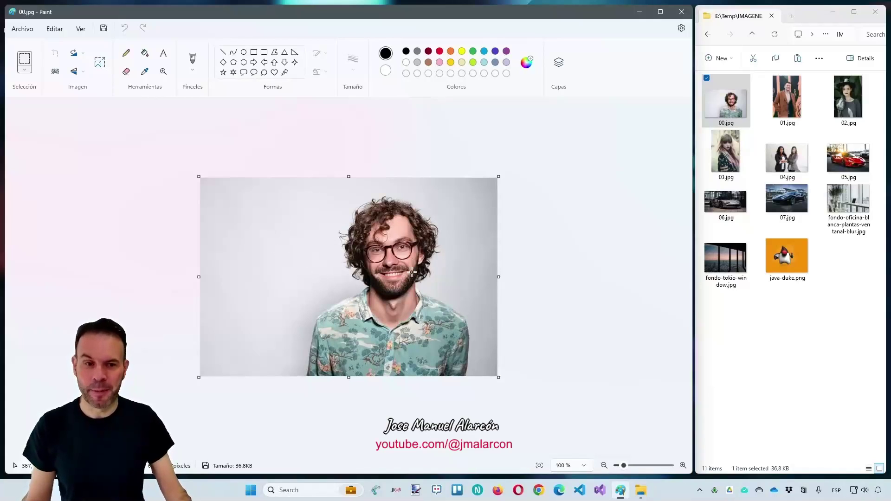
left_click(23, 31)
left_click(279, 145)
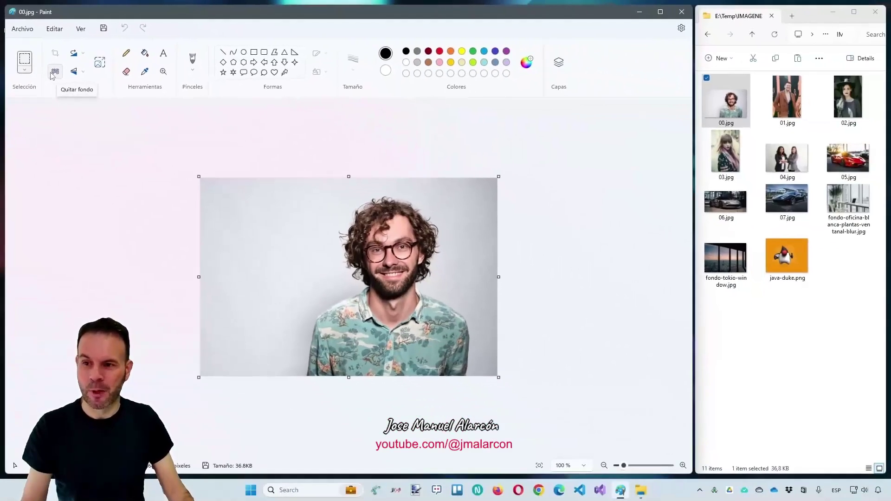
left_click(54, 74)
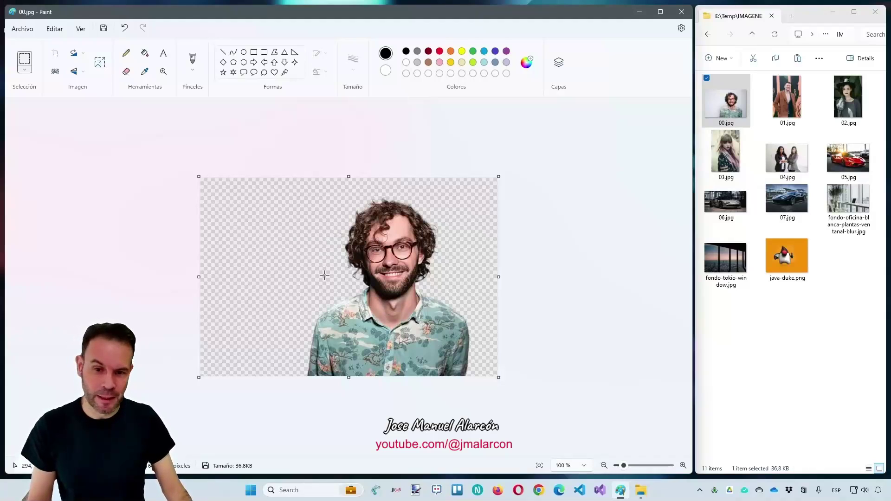
Save the cut-out portrait as a PNG image named 00.png in the IMAGENES folder
left_click(24, 30)
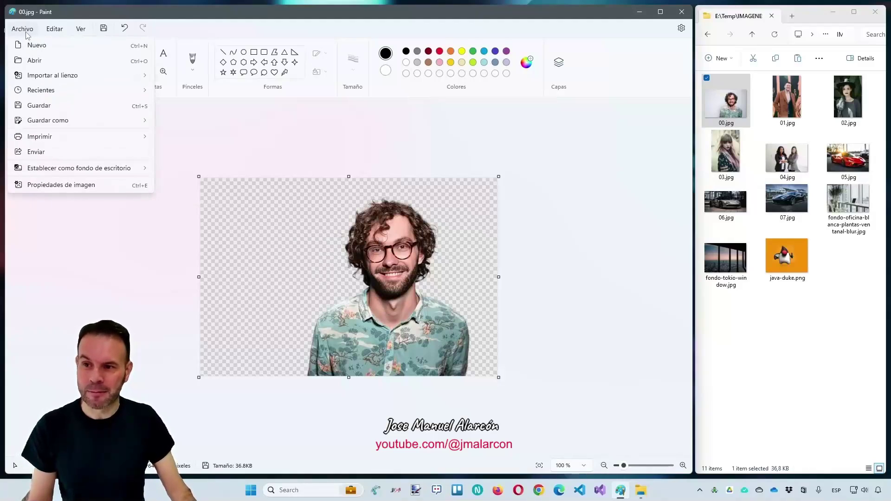
mouse_move(90, 122)
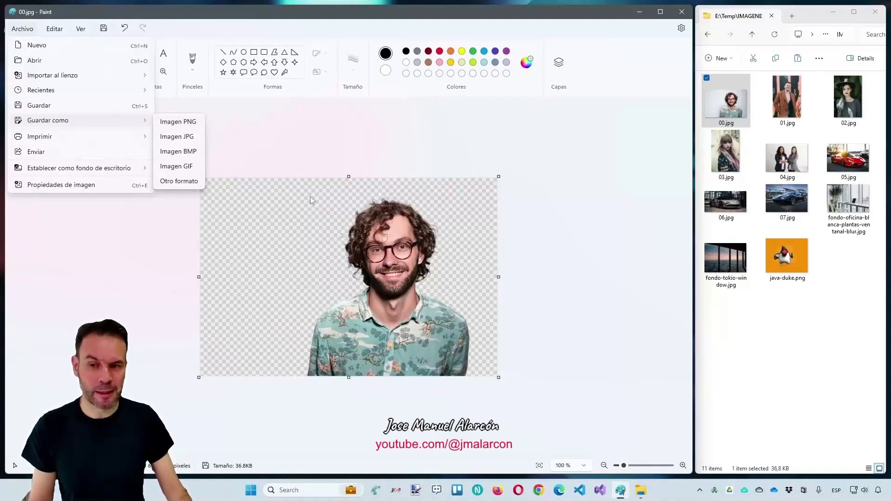
left_click(189, 124)
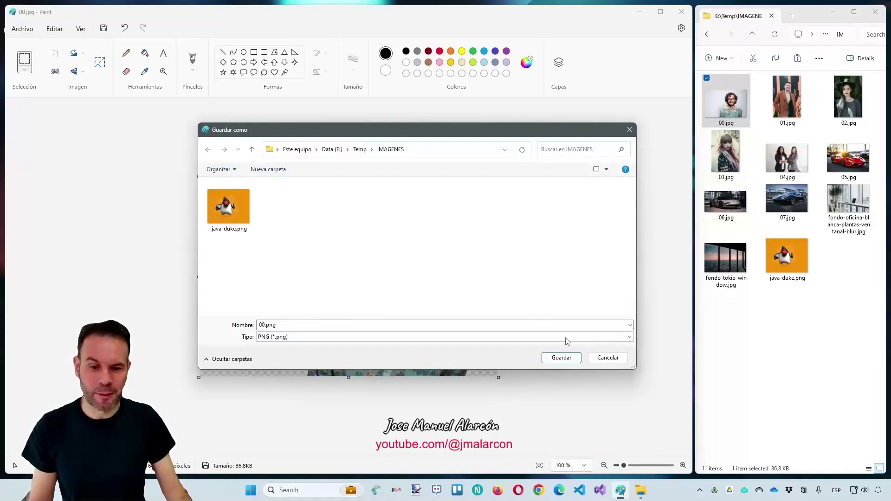
left_click(562, 358)
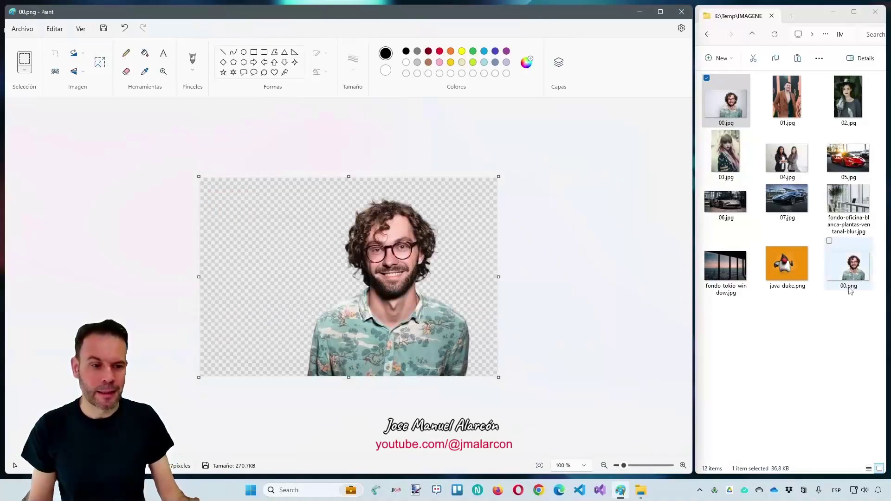
left_click(859, 274)
left_click(501, 319)
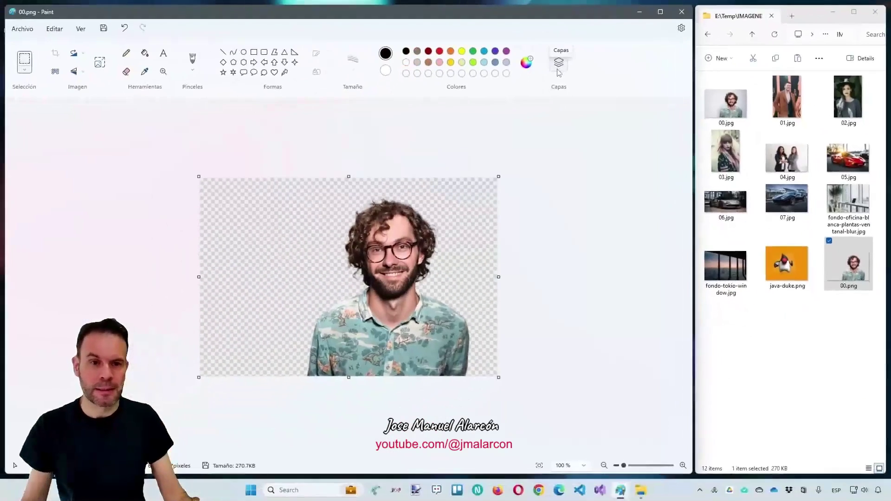
Show the layers, add a new empty layer and place it beneath the portrait layer
left_click(394, 95)
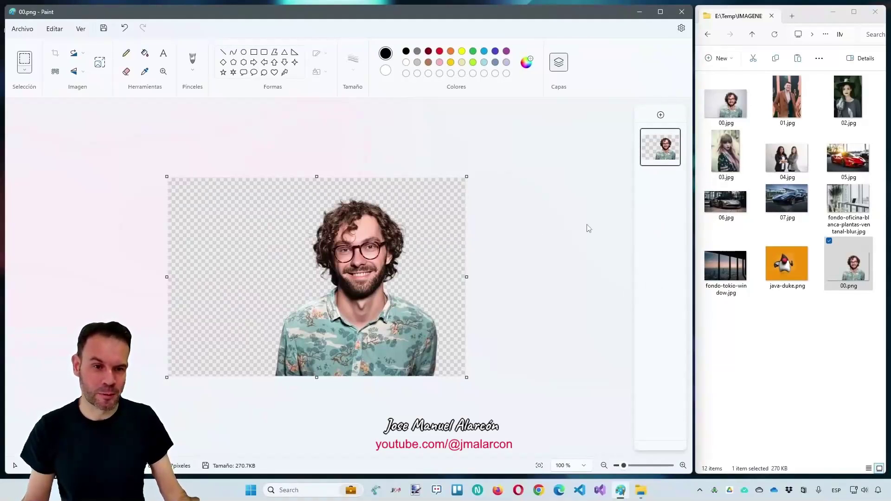
left_click(660, 115)
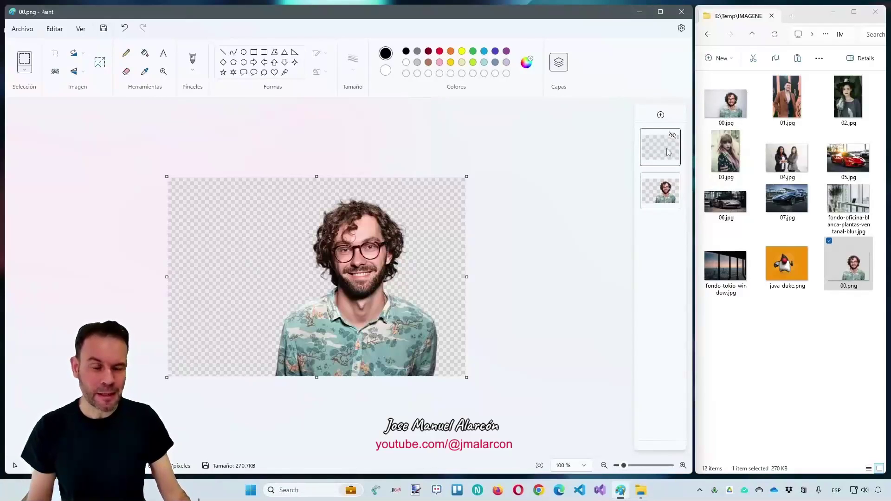
left_click_drag(668, 153, 669, 204)
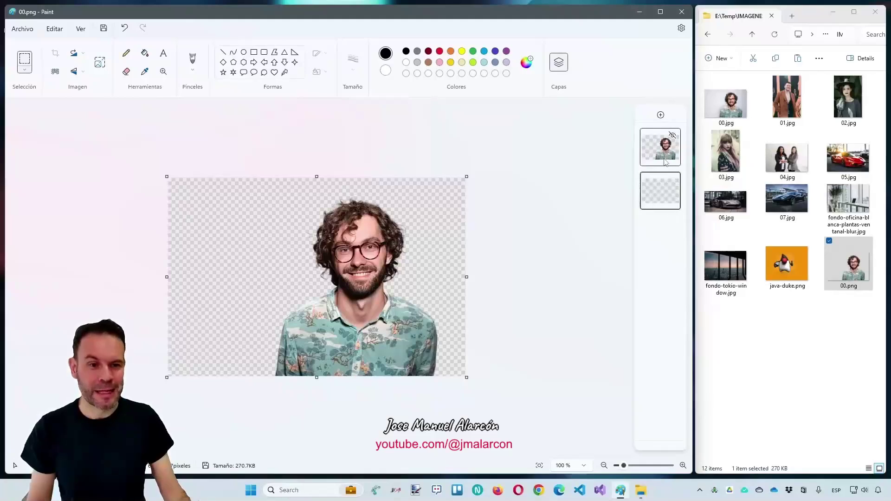
left_click(656, 206)
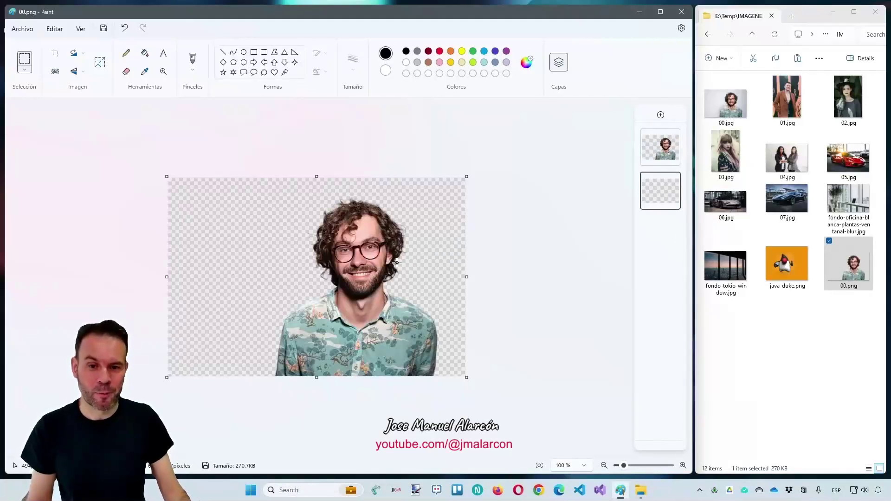
Fill the empty bottom layer with orange to make a solid background behind the portrait
left_click(450, 52)
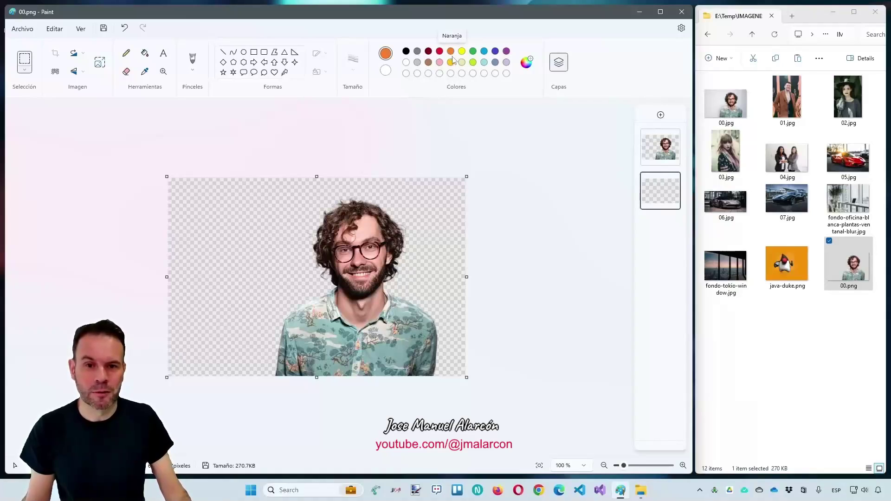
left_click(145, 53)
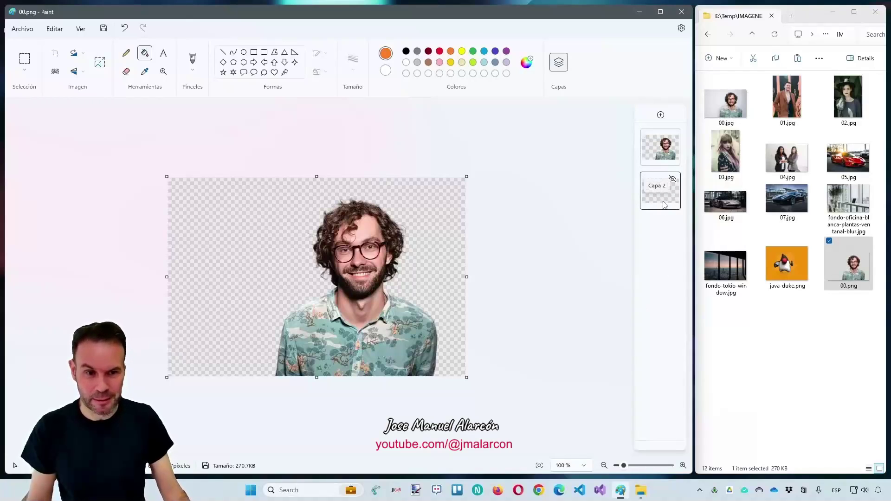
left_click(242, 242)
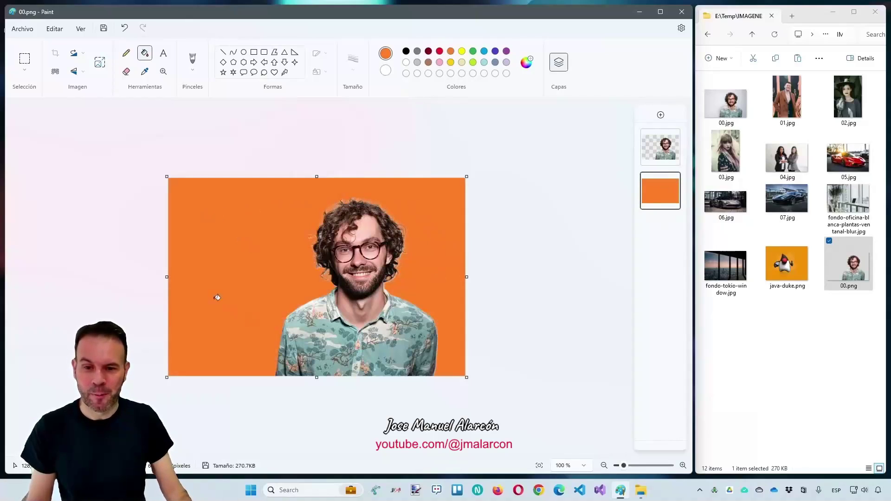
Select the portrait layer and switch the orange layer's visibility off and on to compare the result
left_click(664, 149)
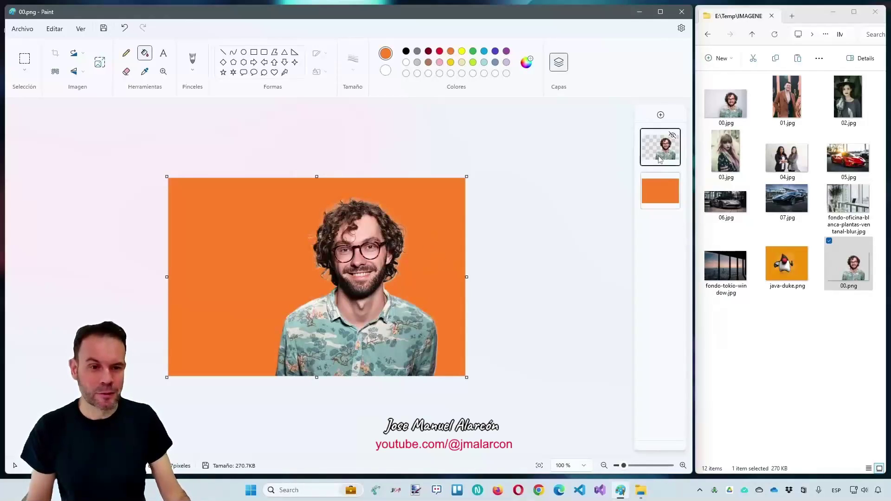
mouse_move(660, 148)
left_mouse_down()
mouse_move(661, 198)
mouse_move(664, 140)
mouse_move(656, 141)
left_mouse_up()
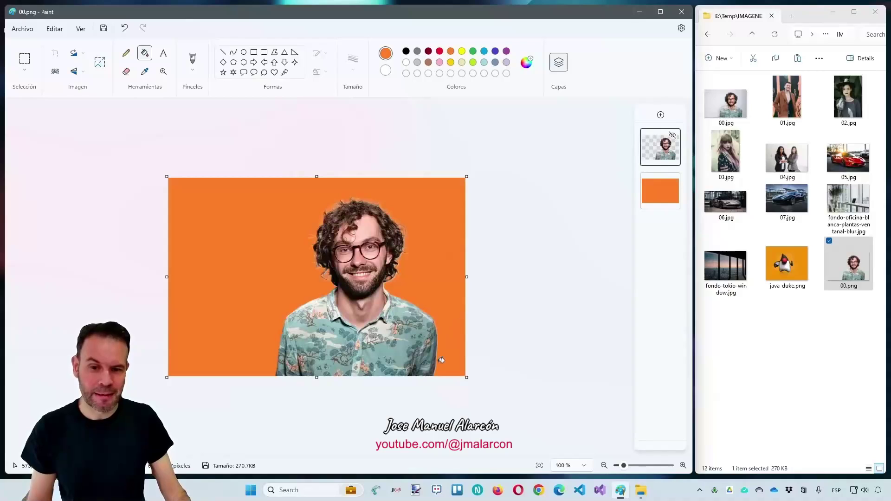
left_click(673, 180)
left_click(672, 179)
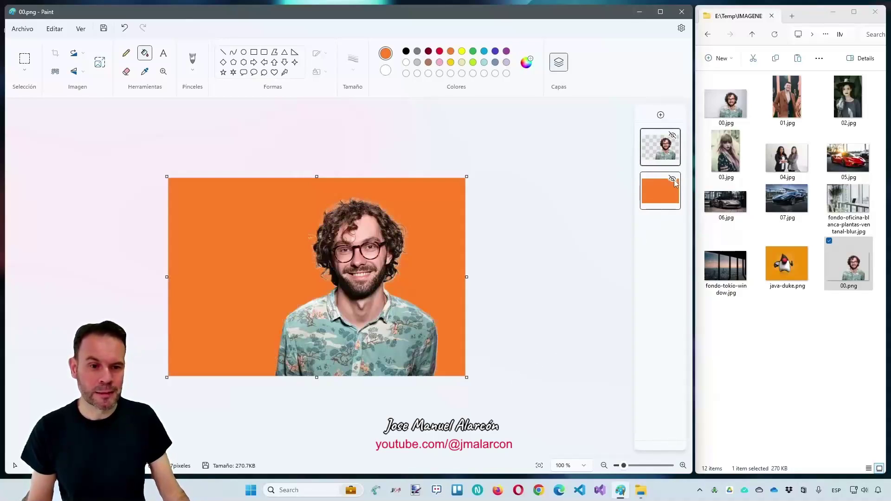
Add an empty layer between the portrait layer and the orange layer and select it
left_click(660, 114)
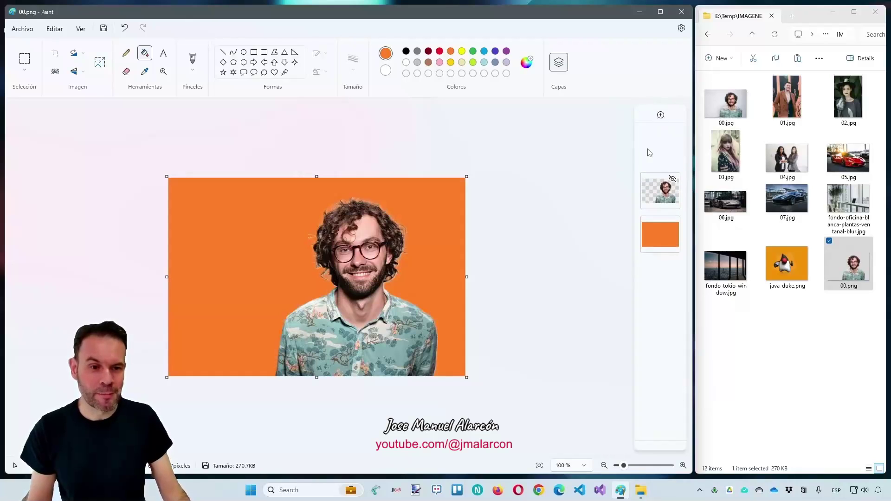
left_click_drag(662, 150, 645, 205)
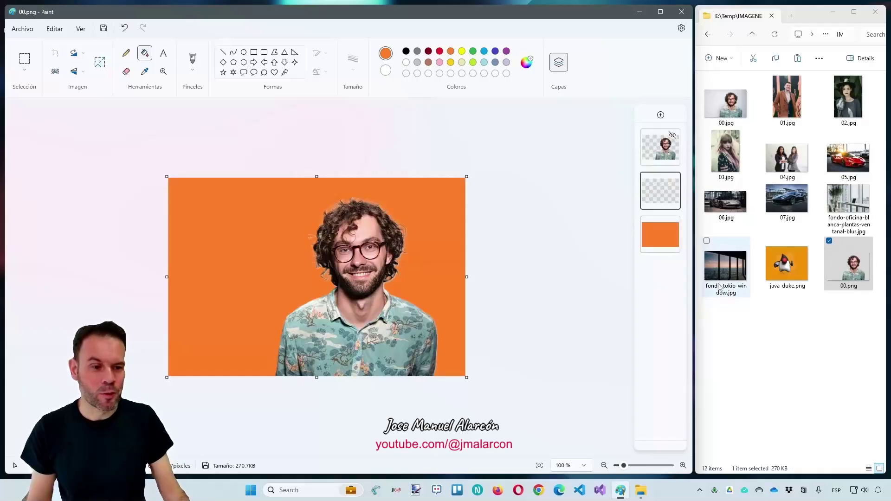
left_click(848, 204)
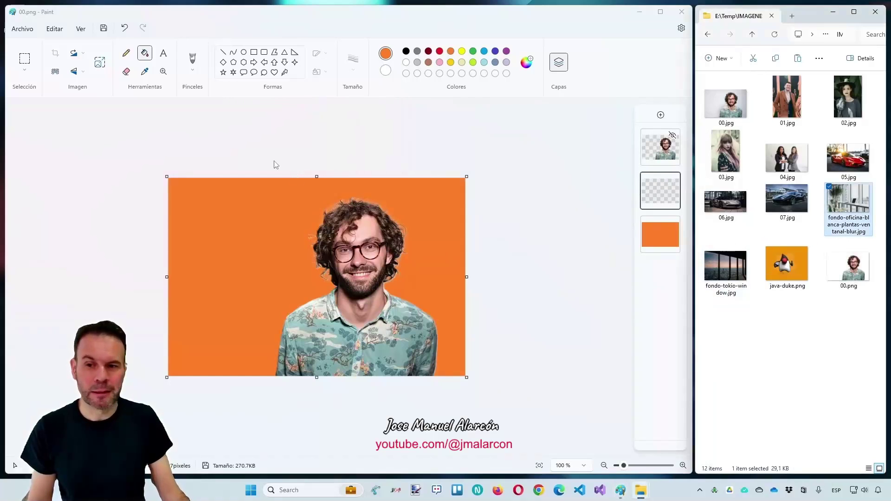
mouse_move(660, 194)
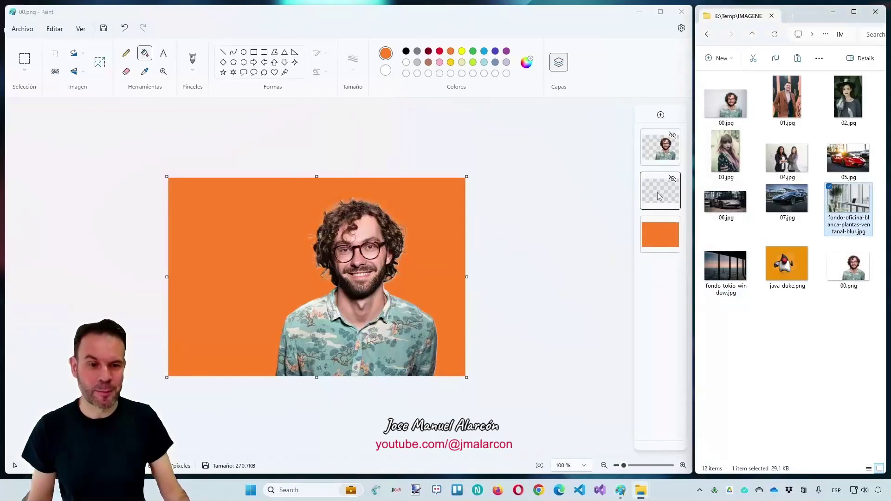
left_click(658, 196)
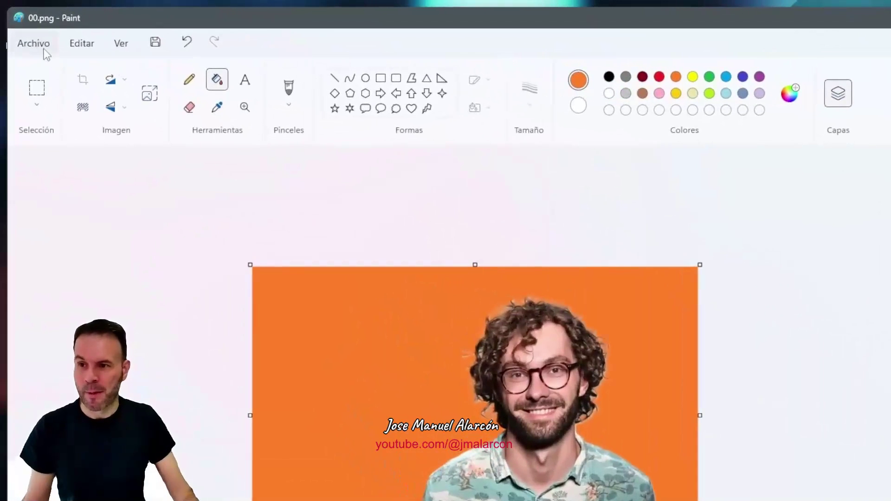
Import fondo-oficina-blanca-plantas-ventanal-blur.jpg onto the middle layer as the portrait's background
left_click(40, 46)
mouse_move(74, 115)
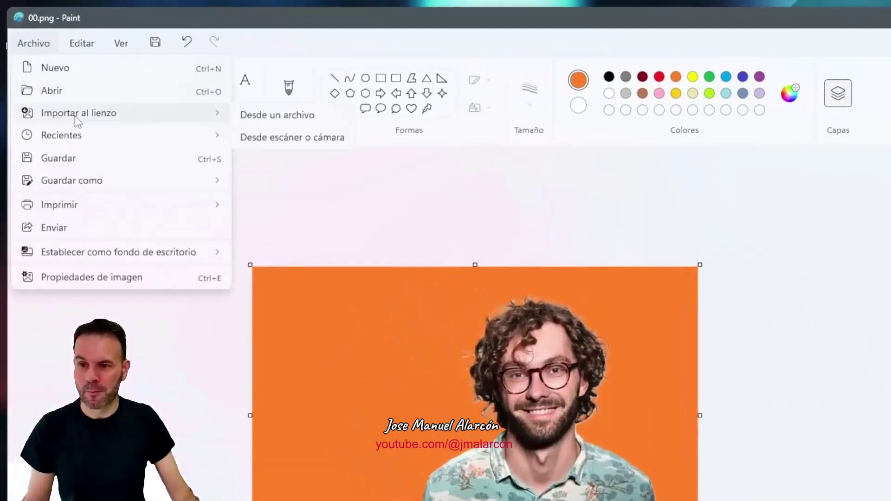
left_click(296, 116)
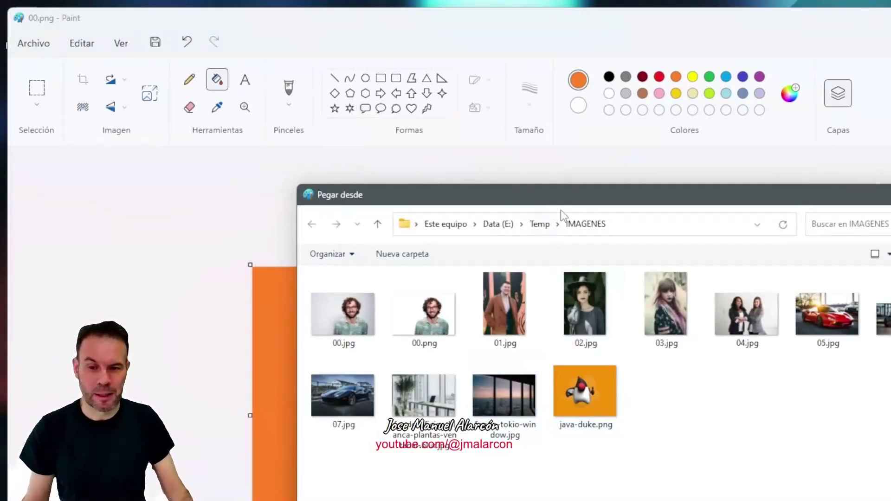
left_click(417, 405)
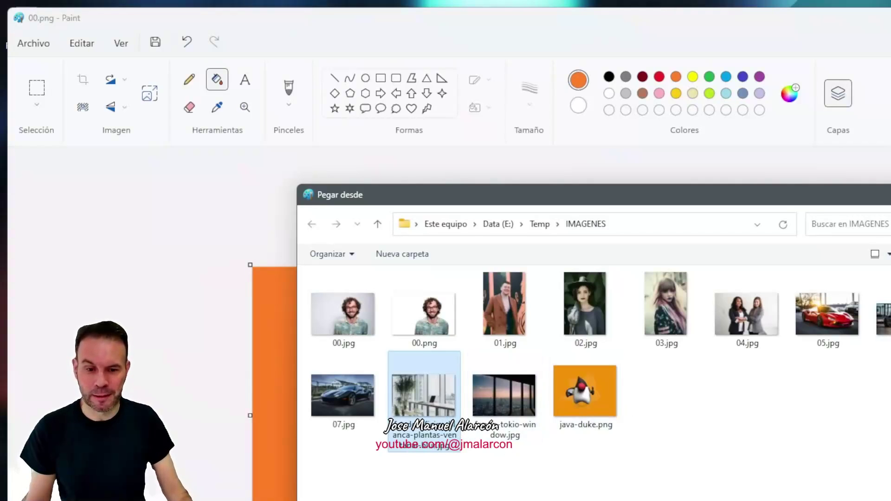
double_click(424, 394)
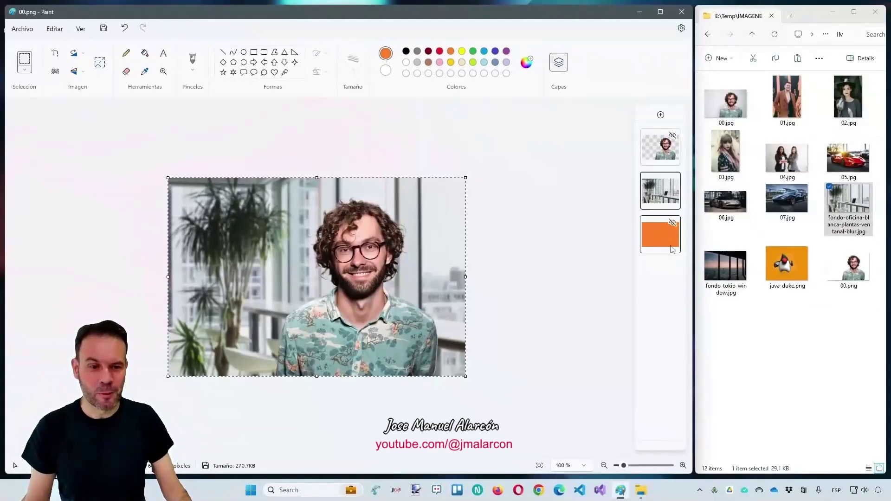
left_click(514, 251)
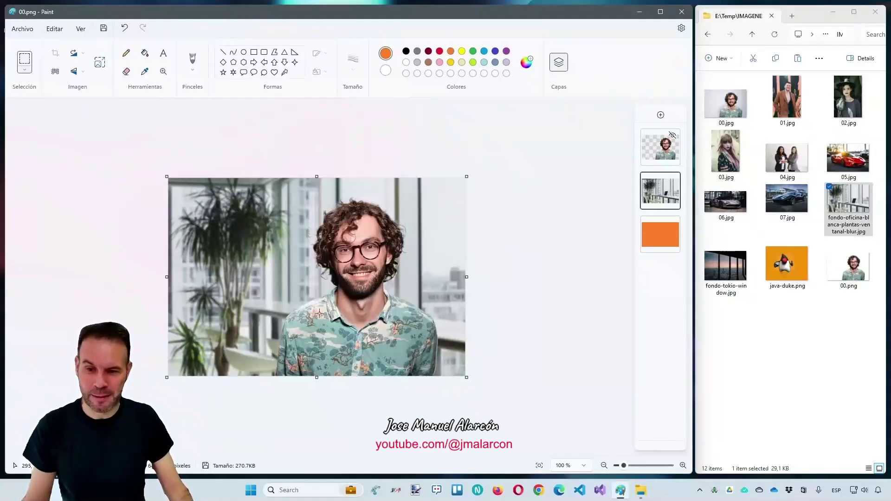
Switch the office background layer's visibility off and on to compare it with the orange layer beneath
left_click_drag(669, 234, 662, 266)
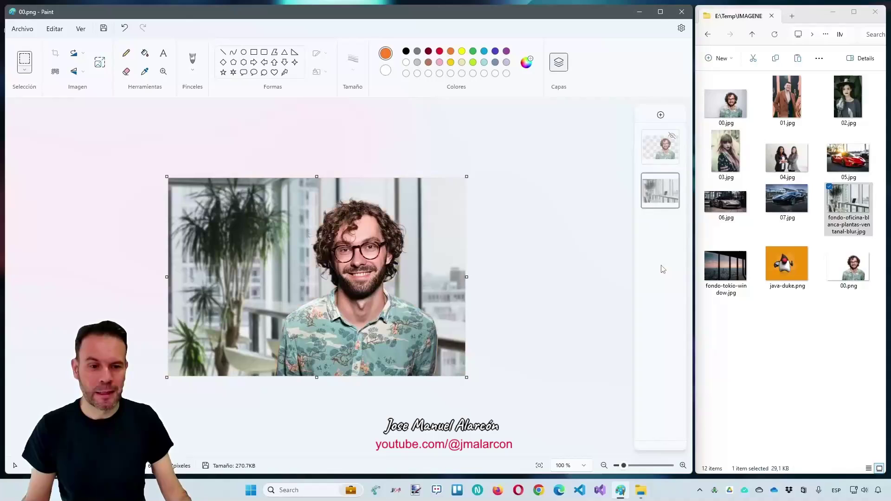
left_click(673, 180)
left_click(673, 181)
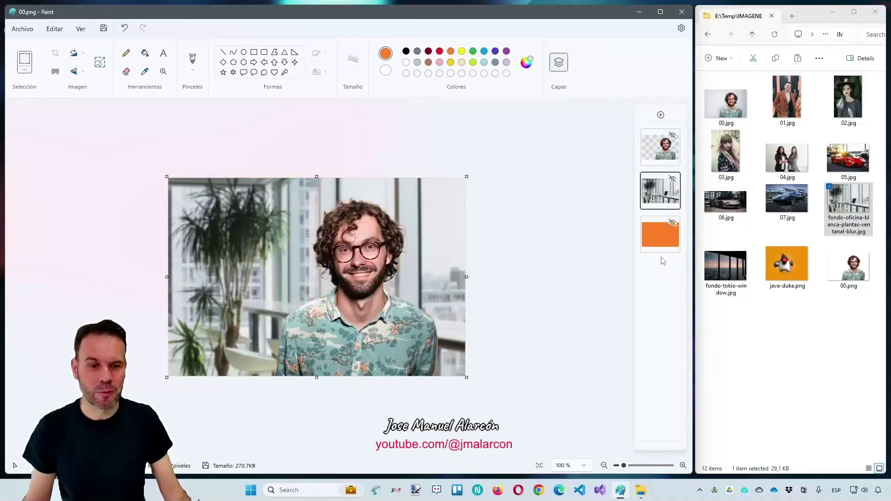
Save the layered composition as a flattened JPG image named 00-fomndo-cambiado.jpg in the IMAGENES folder
left_click(32, 29)
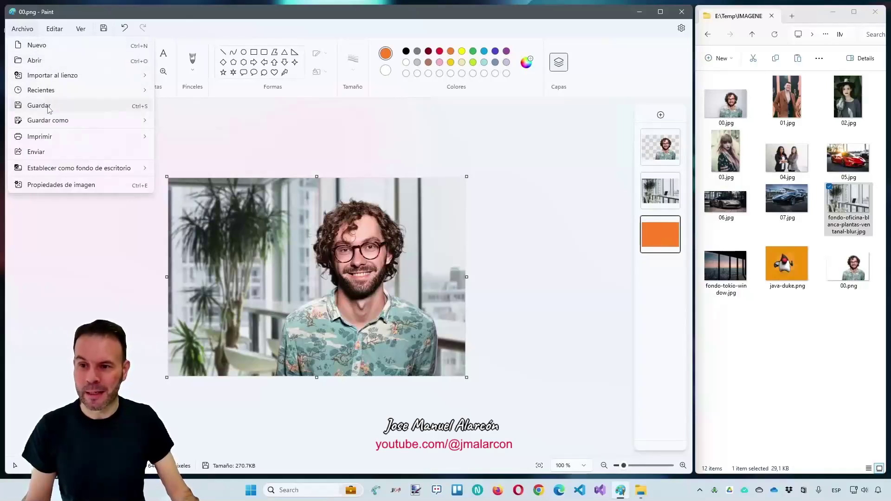
mouse_move(51, 120)
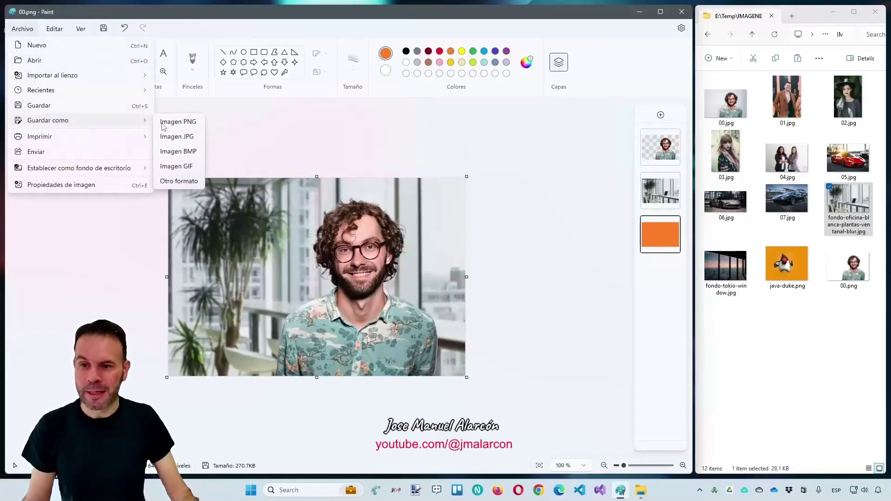
left_click(194, 140)
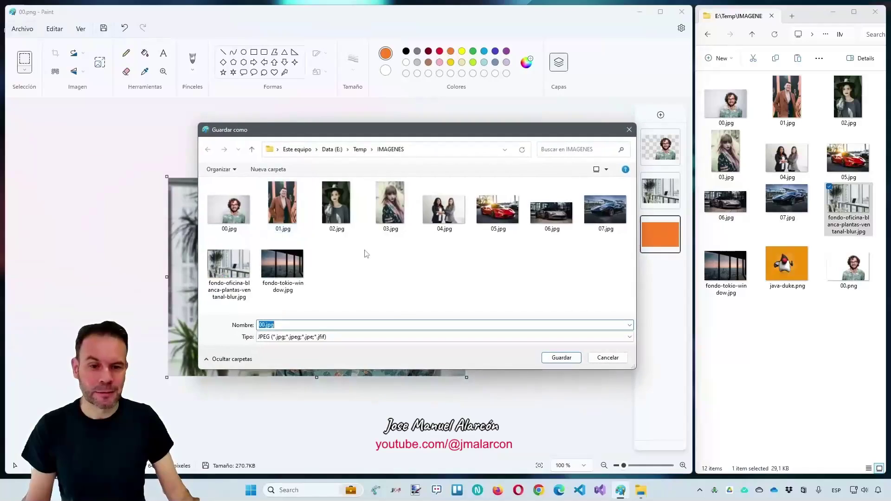
key("End")
key("Left")
key("Left")
key("Left")
key("Left")
type("-fomndo-cambiado")
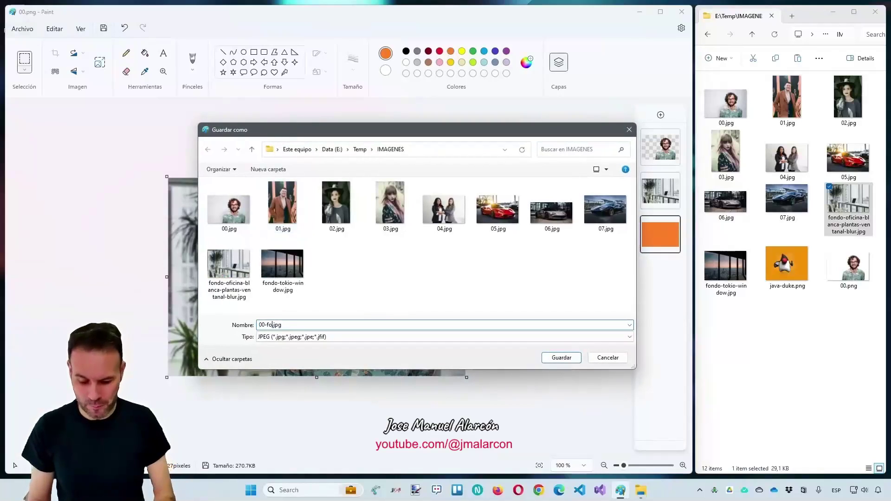
key("Return")
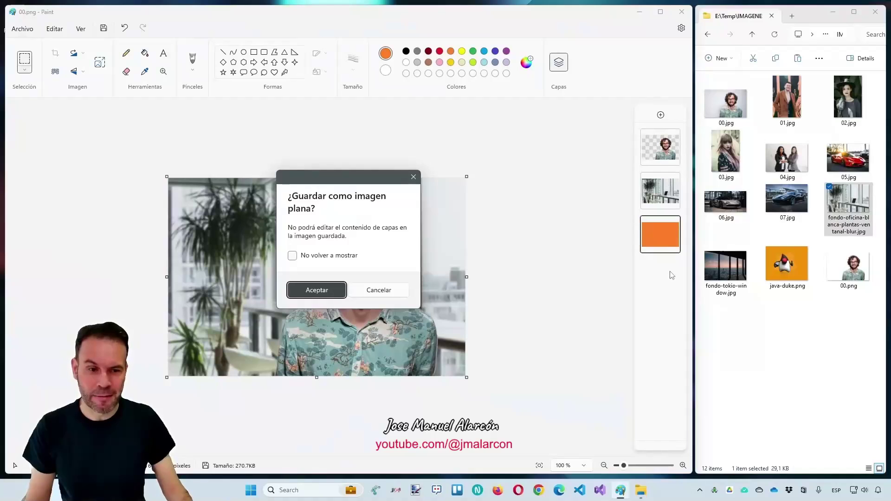
left_click(315, 290)
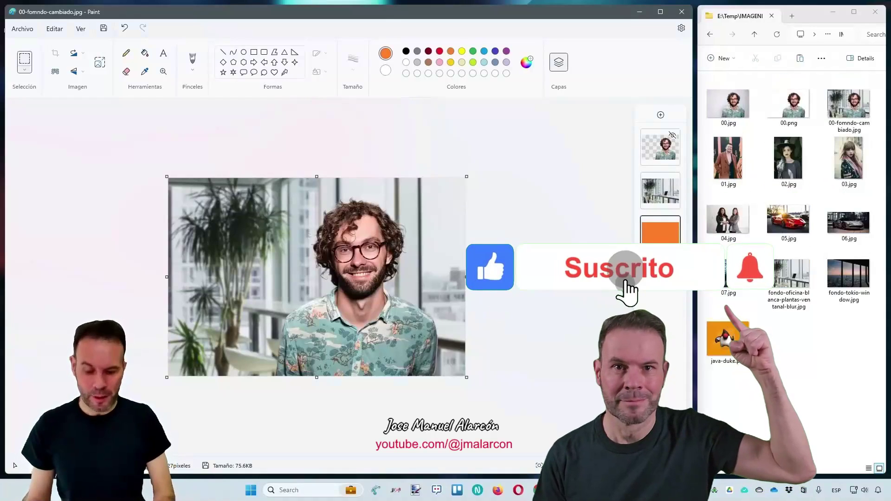
Start a new blank image and fit the canvas to the window
key("ctrl+n")
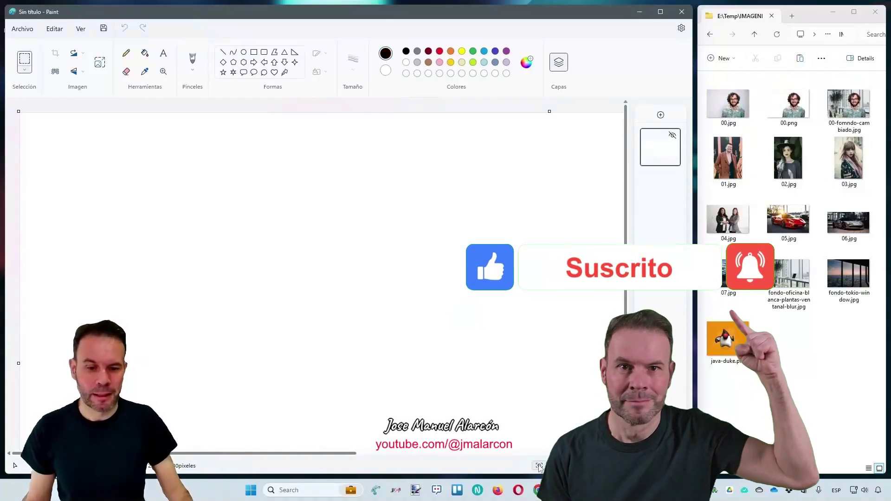
left_click(22, 29)
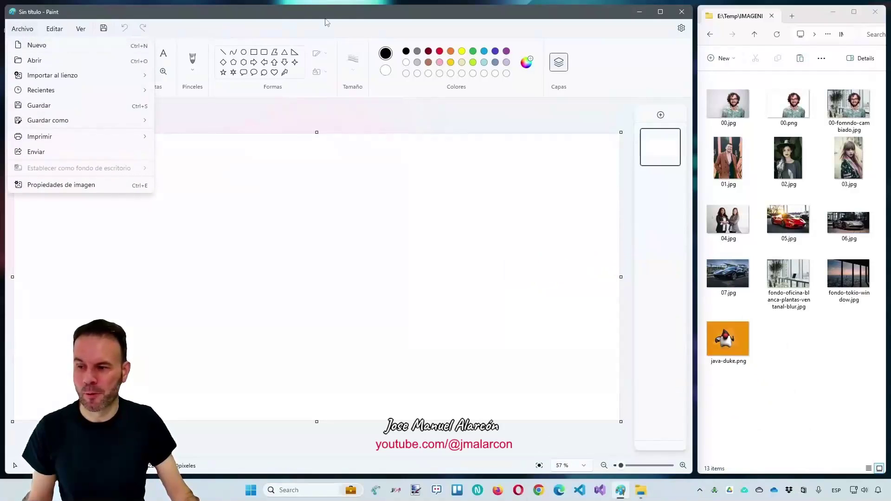
left_click(356, 139)
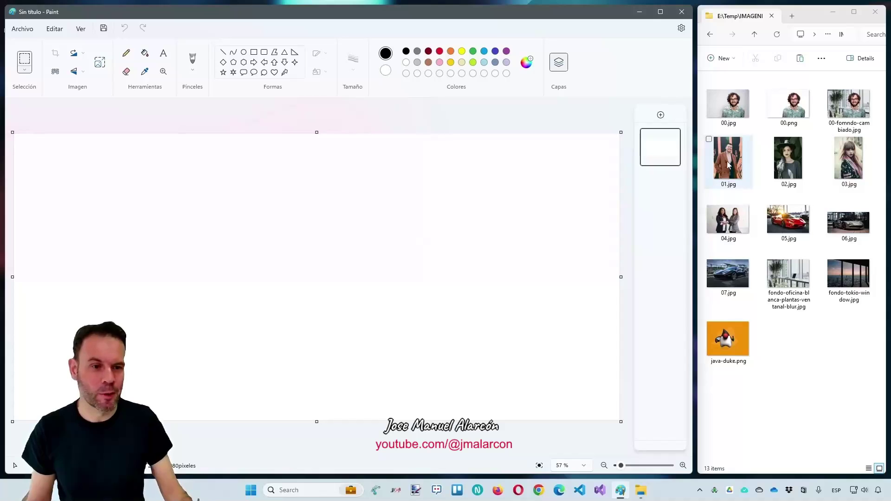
Open 01.jpg, remove the background behind the man in the brown coat, and inspect the cutout edges up close
left_click_drag(727, 165, 350, 190)
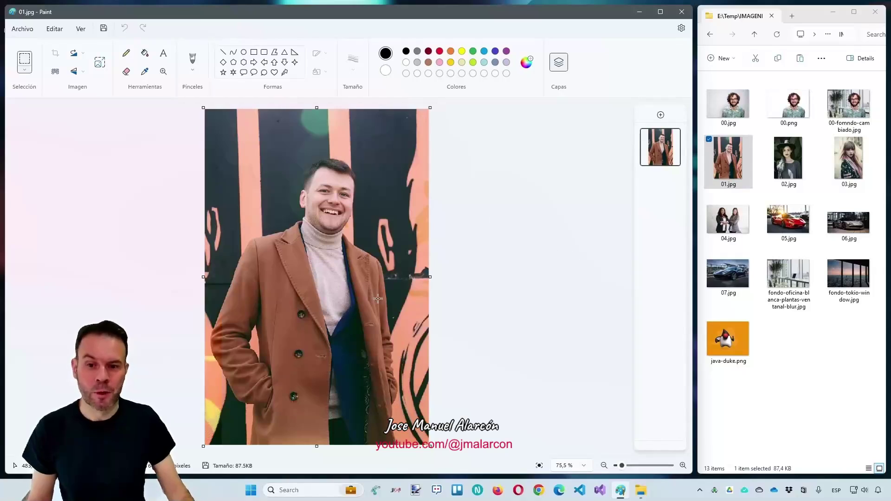
left_click(56, 72)
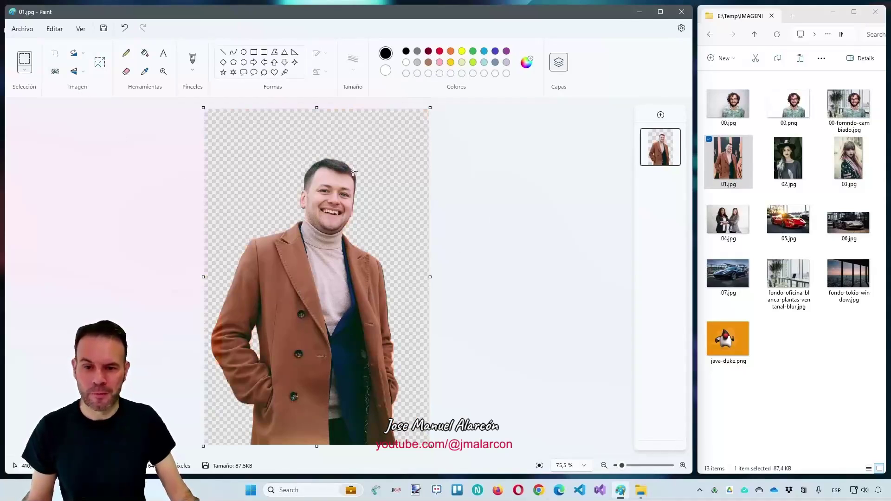
scroll(357, 229, "up", 3)
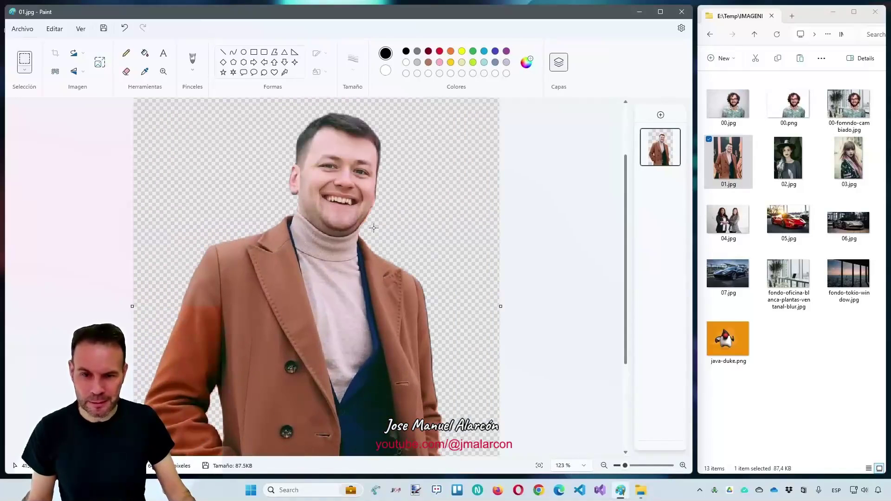
scroll(378, 209, "down", 4)
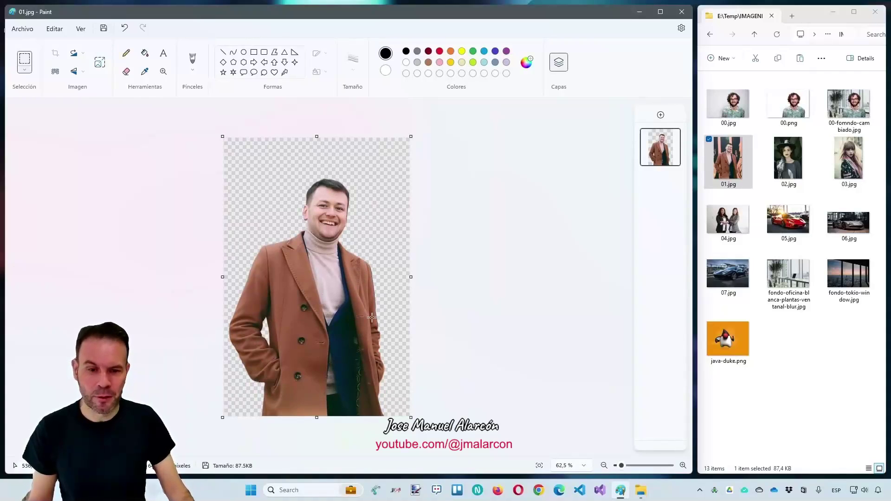
Open 02.jpg, discarding the changes to 01.jpg, and remove the background behind the woman in the hat
left_click_drag(788, 158, 501, 253)
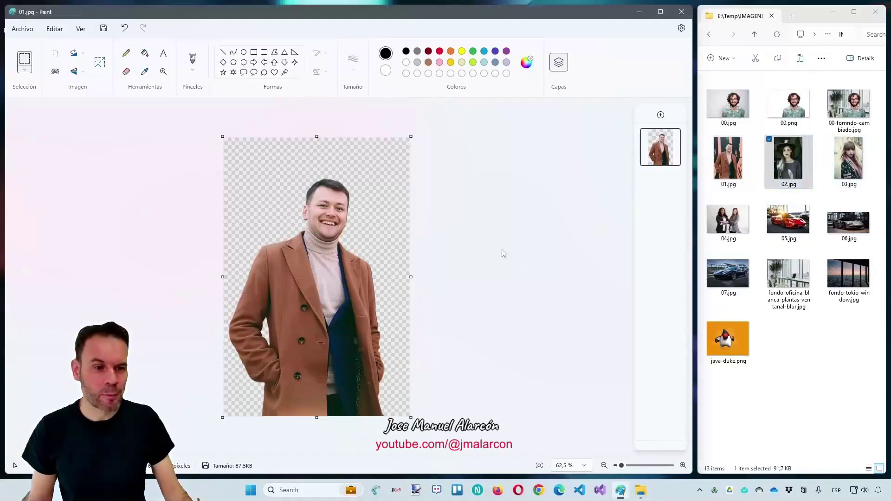
left_click(344, 281)
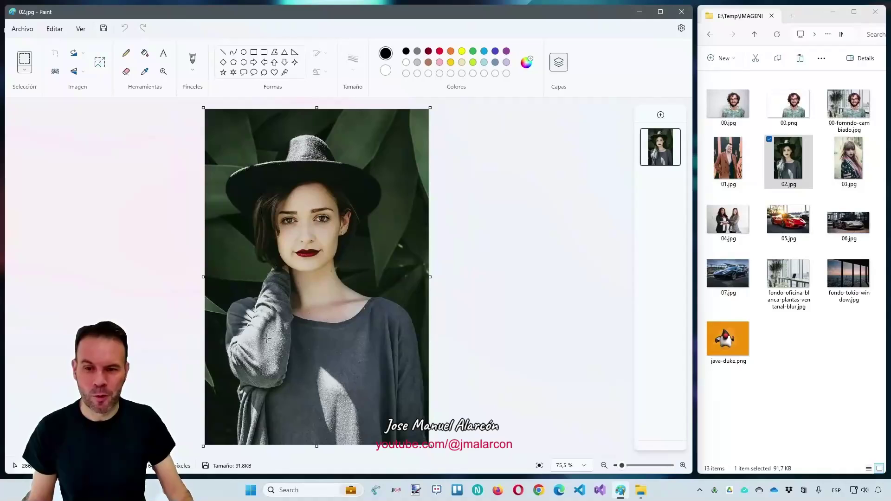
left_click(55, 72)
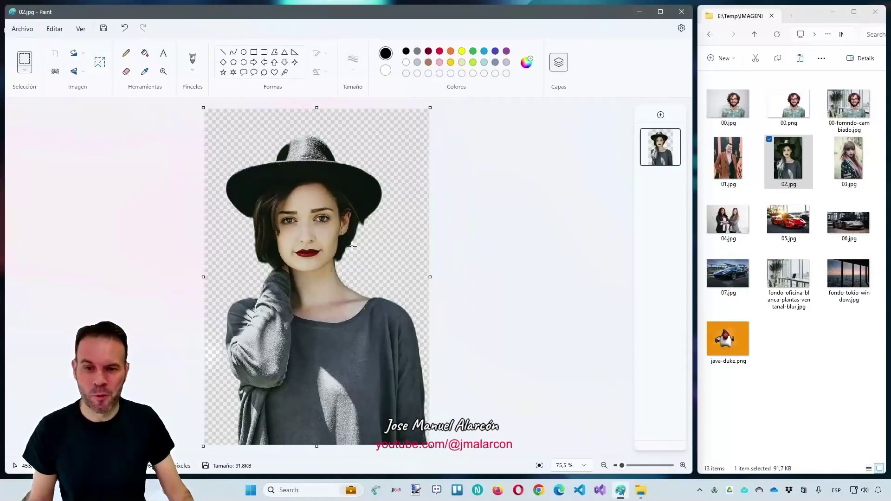
Open 03.jpg, discarding the changes to 02.jpg, and remove the background behind the long-haired woman
mouse_move(849, 158)
left_mouse_down()
mouse_move(604, 219)
mouse_move(340, 206)
left_mouse_up()
left_click(353, 278)
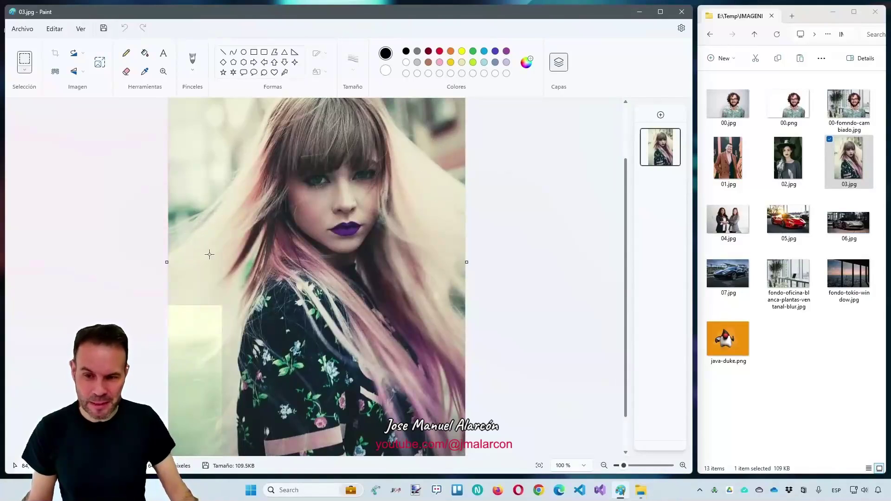
left_click(538, 466)
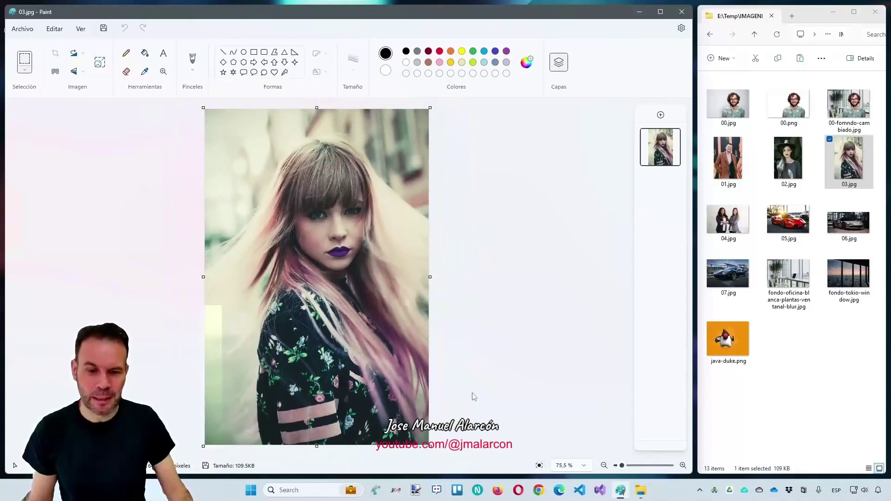
left_click(55, 72)
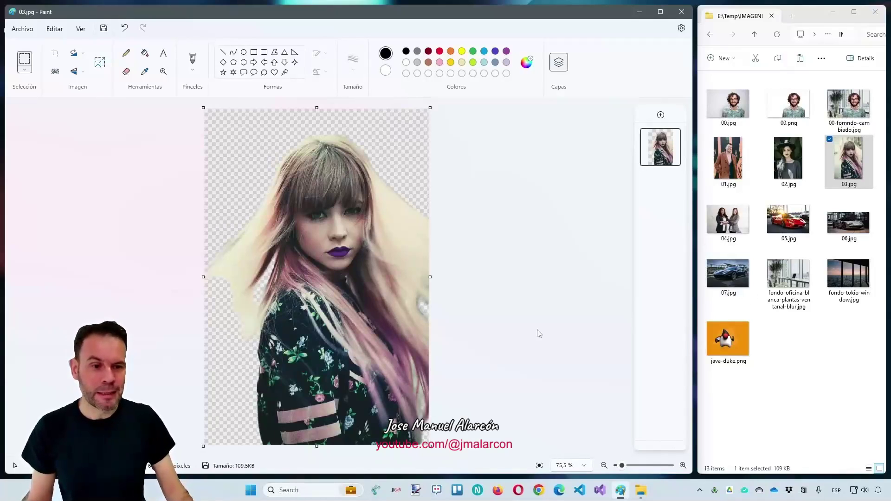
Open 04.jpg, discarding the changes to 03.jpg, and remove the background behind the two women
left_click_drag(727, 218, 332, 223)
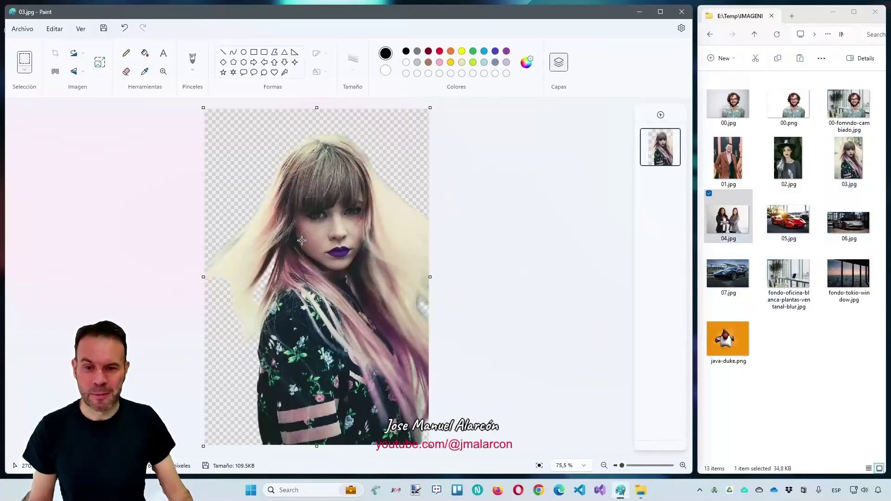
left_click(347, 277)
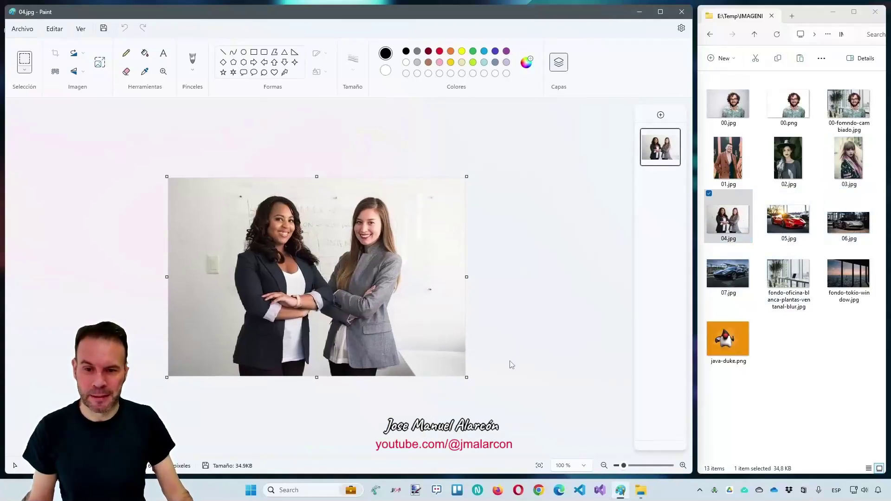
left_click(55, 71)
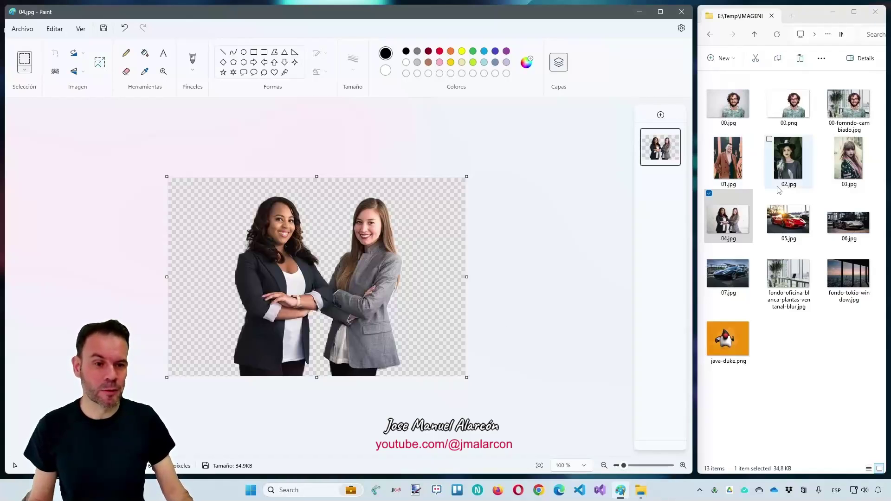
Open 05.jpg, discarding the changes to 04.jpg, and remove the background around the red car
mouse_move(788, 220)
left_mouse_down()
mouse_move(350, 232)
mouse_move(378, 295)
left_mouse_up()
left_click(357, 276)
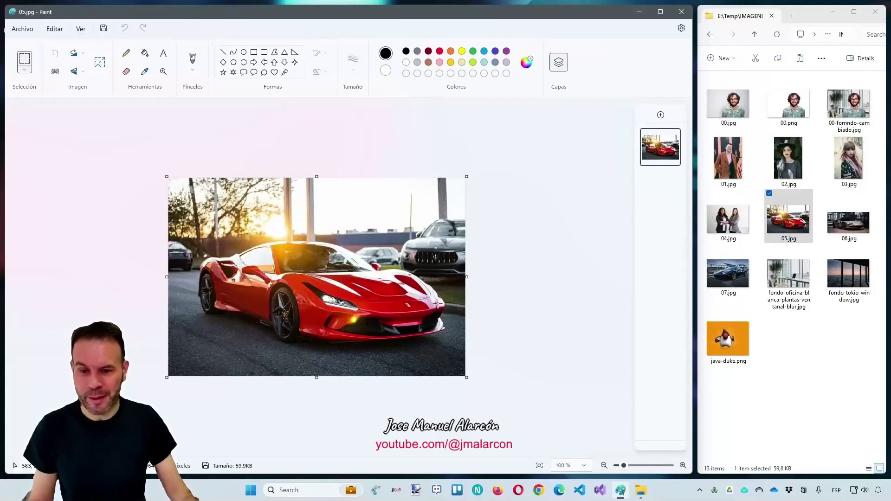
left_click(55, 71)
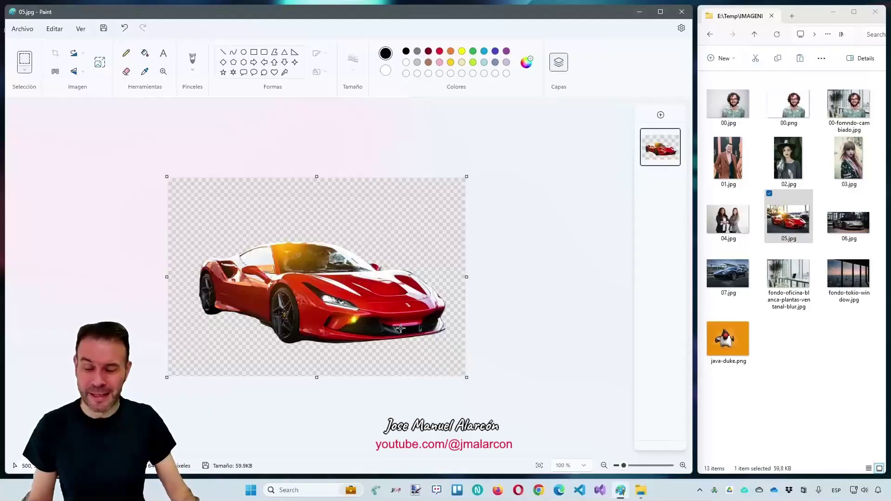
Open 06.jpg without saving 05.jpg and remove the silver car's background, undoing and redoing the removal to compare
key("Right")
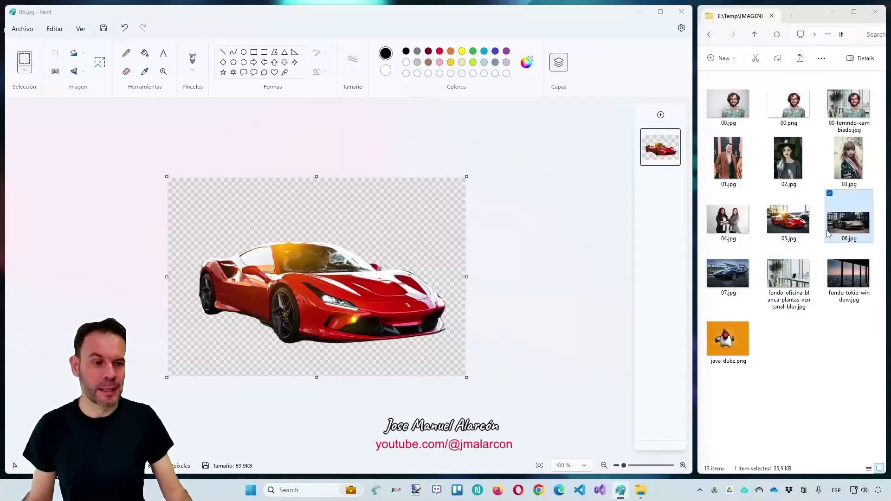
key("Return")
left_click(358, 277)
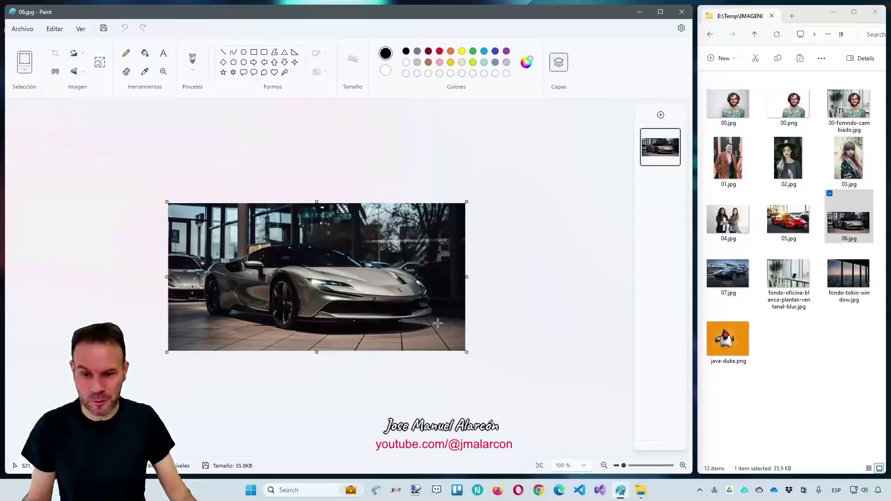
left_click(53, 73)
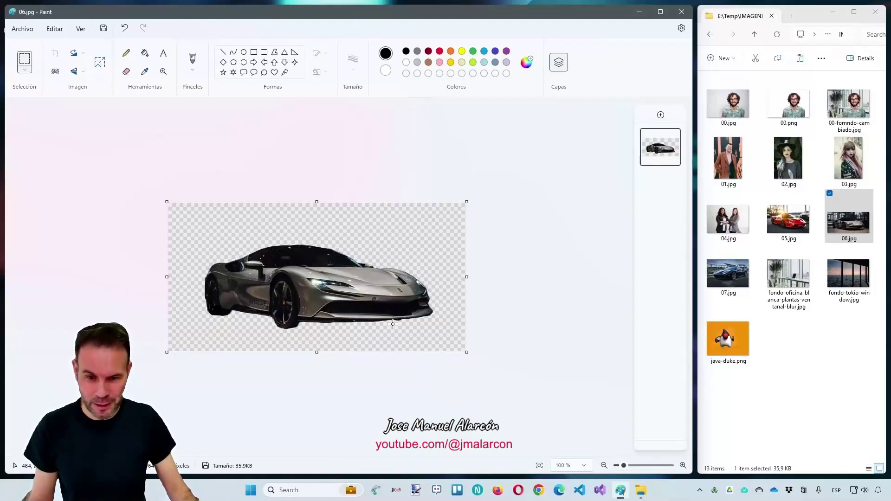
key("ctrl+z")
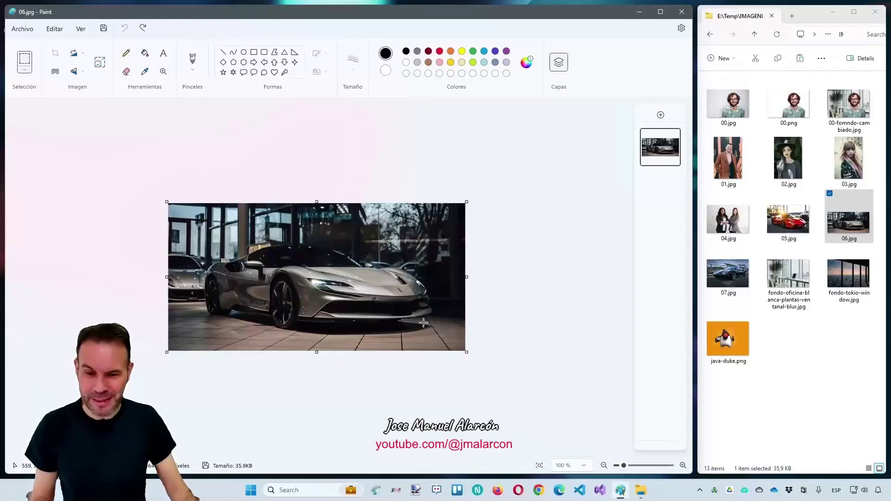
key("ctrl+y")
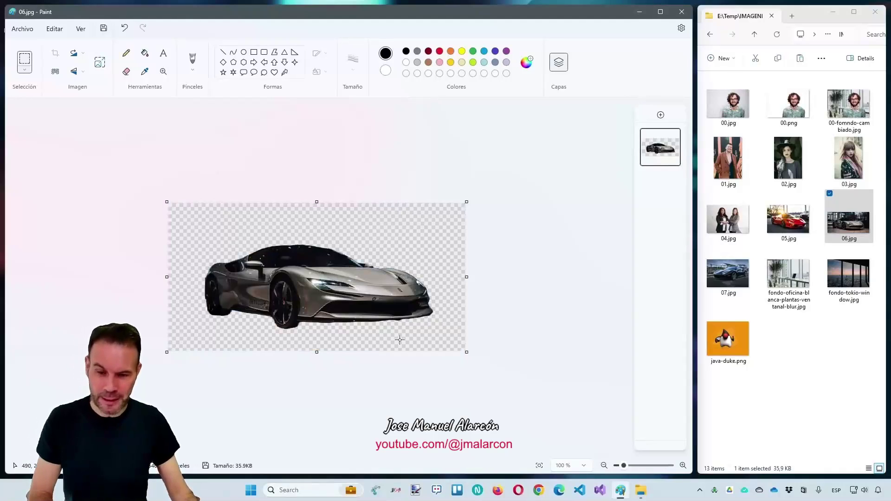
Open 07.jpg, discarding the changes to 06.jpg, and remove the background around the black car
left_click_drag(727, 273, 295, 258)
left_click(347, 276)
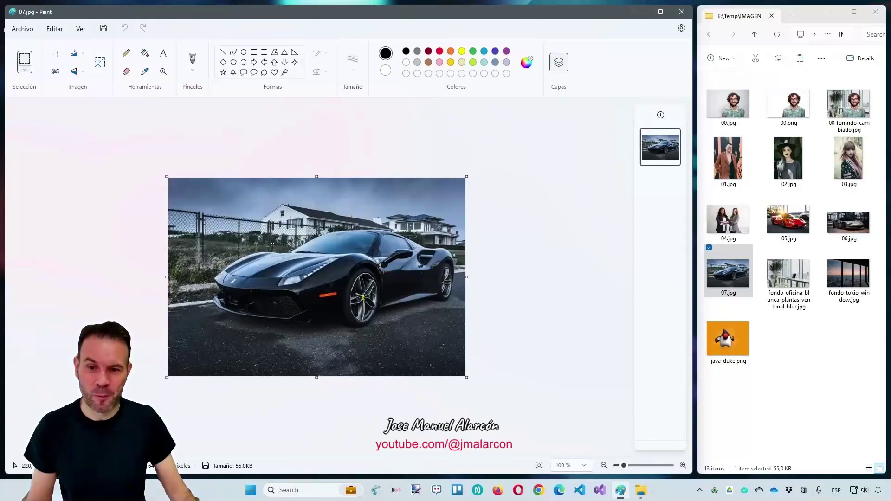
left_click(54, 71)
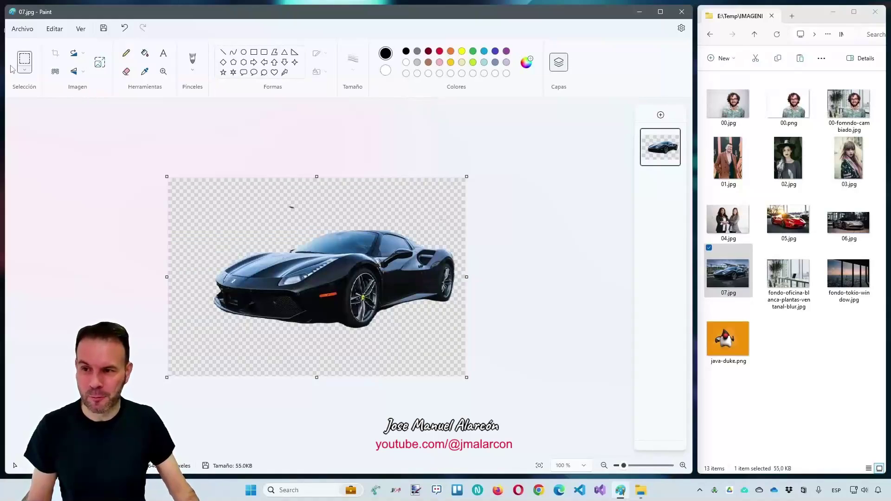
Delete the stray dark speck above the black car using a free-form selection around it
left_click_drag(281, 193, 301, 218)
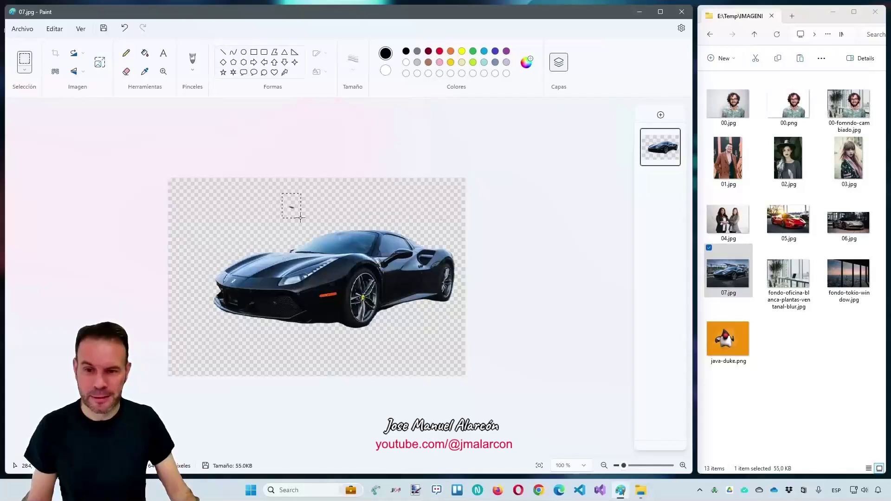
left_click(25, 69)
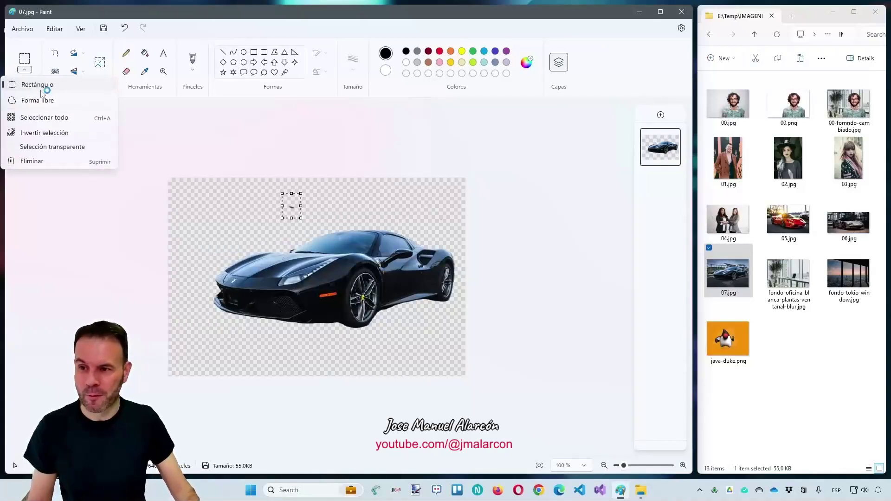
left_click(35, 99)
mouse_move(276, 195)
left_mouse_down()
mouse_move(287, 201)
mouse_move(284, 217)
mouse_move(308, 205)
mouse_move(295, 205)
left_mouse_up()
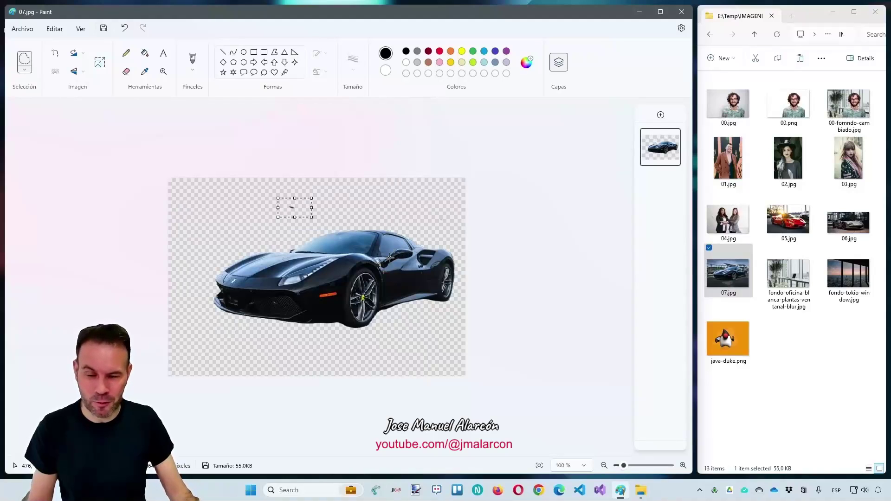
key("Delete")
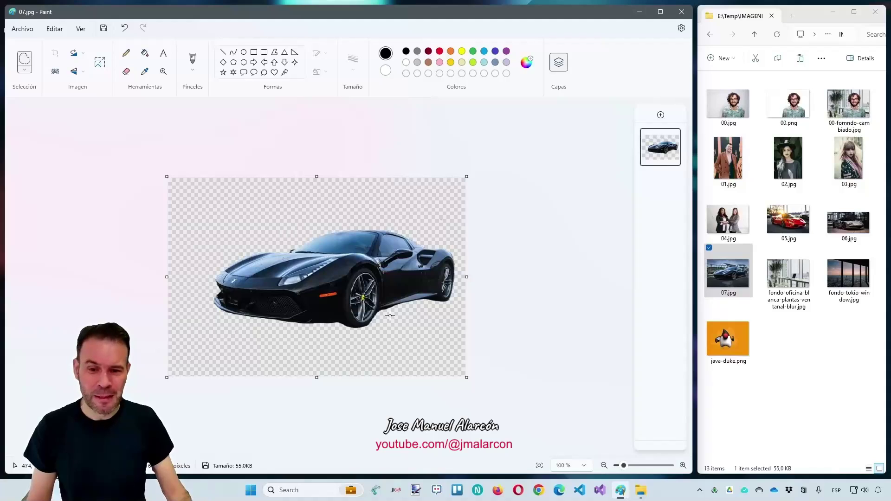
Check the car's cutout against a temporary orange-filled layer placed beneath it, and delete that layer
left_click(661, 116)
left_click_drag(660, 147, 668, 215)
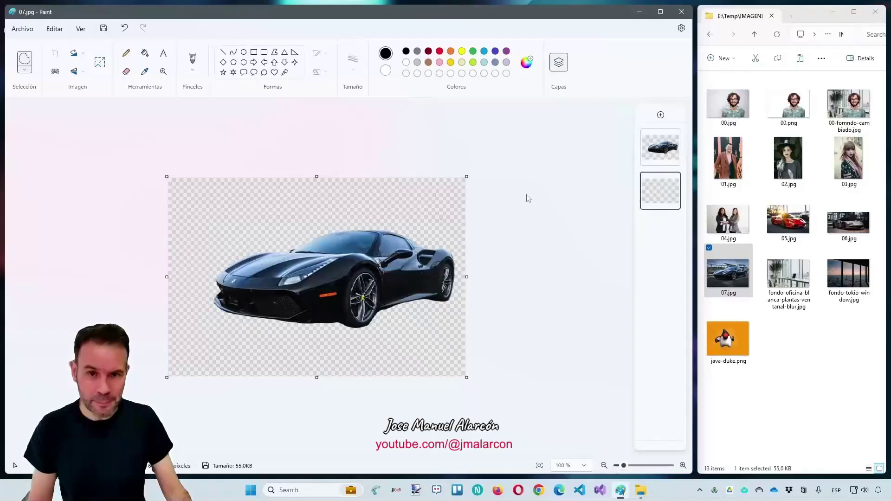
left_click(145, 54)
left_click(221, 202)
key("ctrl+z")
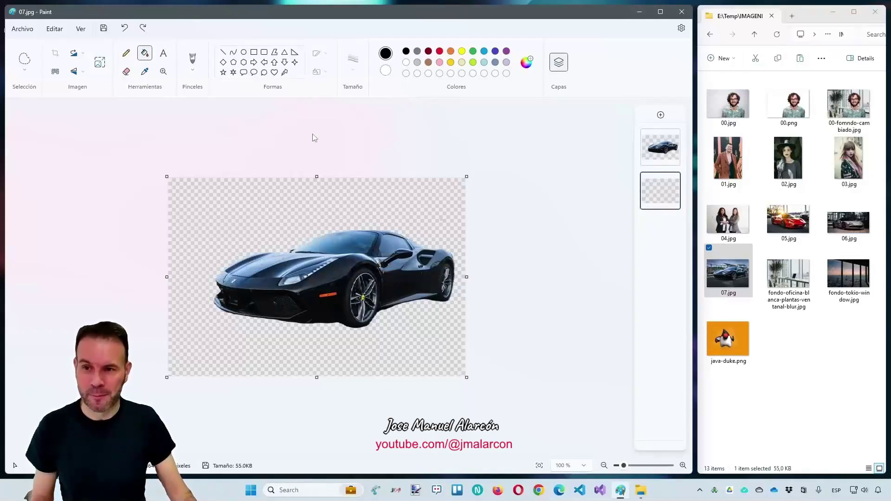
left_click(451, 51)
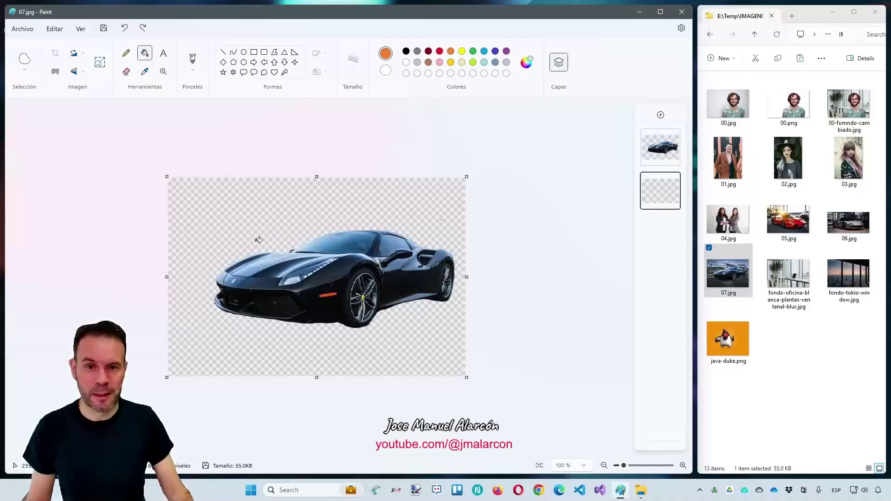
left_click(276, 210)
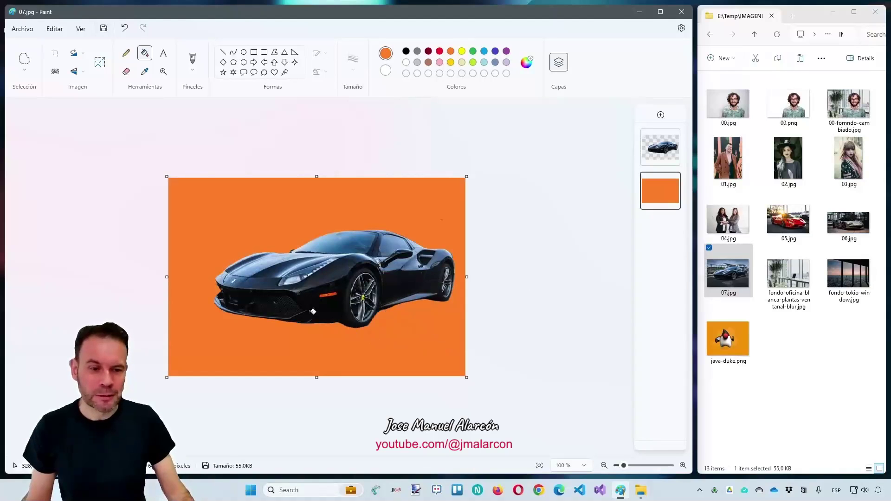
right_click(667, 197)
left_click(686, 279)
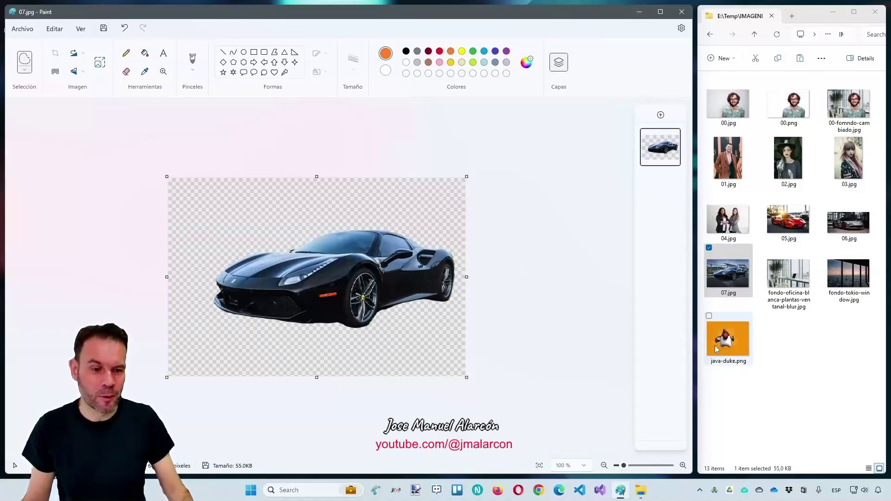
Open java-duke.png, discarding the changes to 07.jpg, and remove the orange background around the mascot
mouse_move(724, 342)
left_mouse_down()
mouse_move(391, 278)
mouse_move(353, 253)
left_mouse_up()
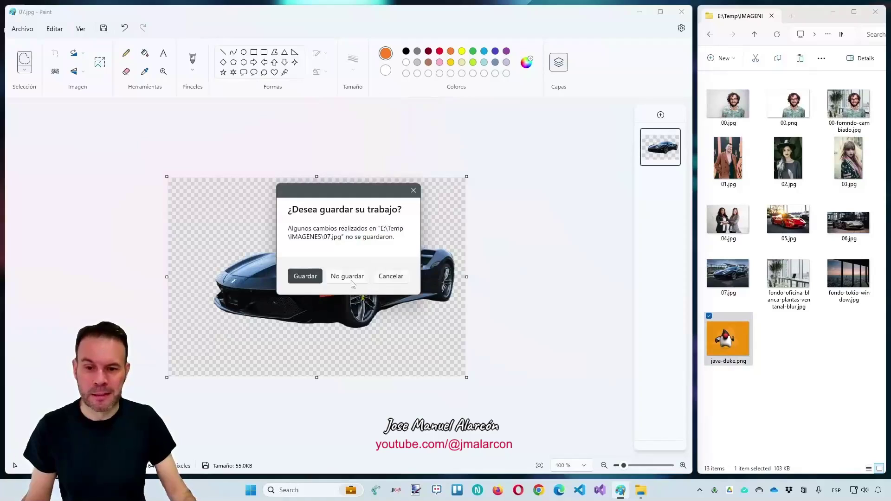
left_click(347, 277)
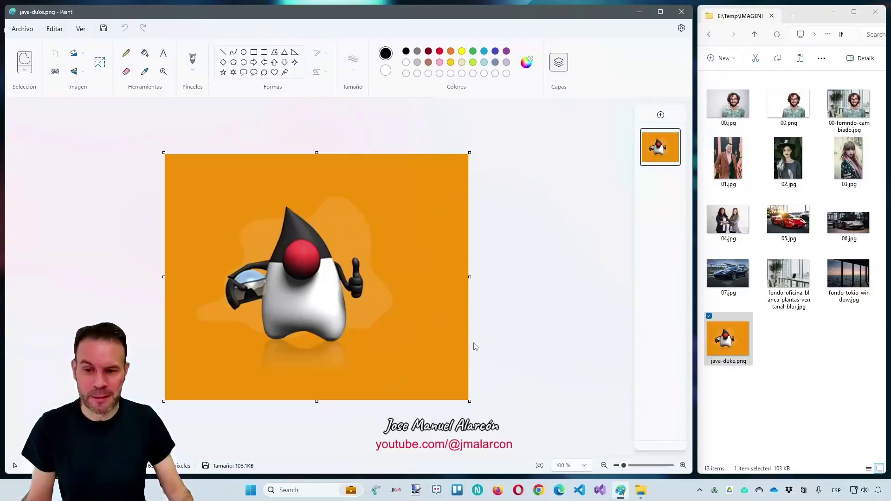
left_click(56, 72)
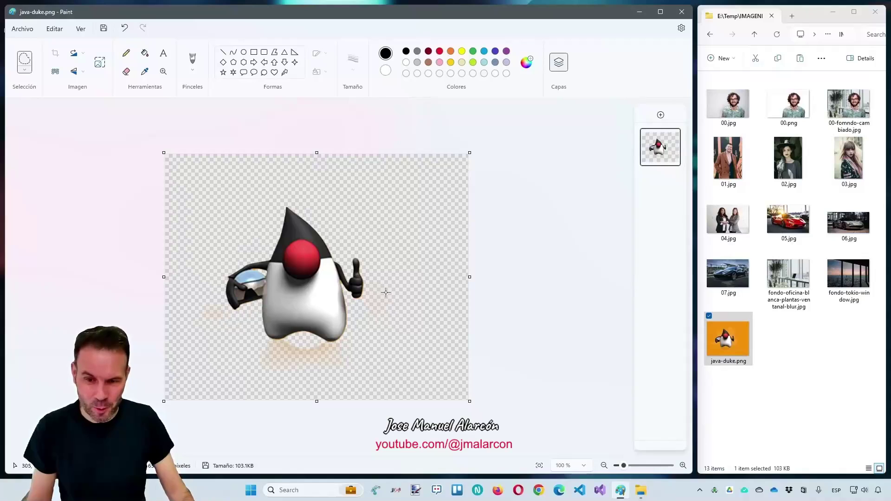
Add a new layer beneath the mascot's layer and fill it with white
left_click(661, 115)
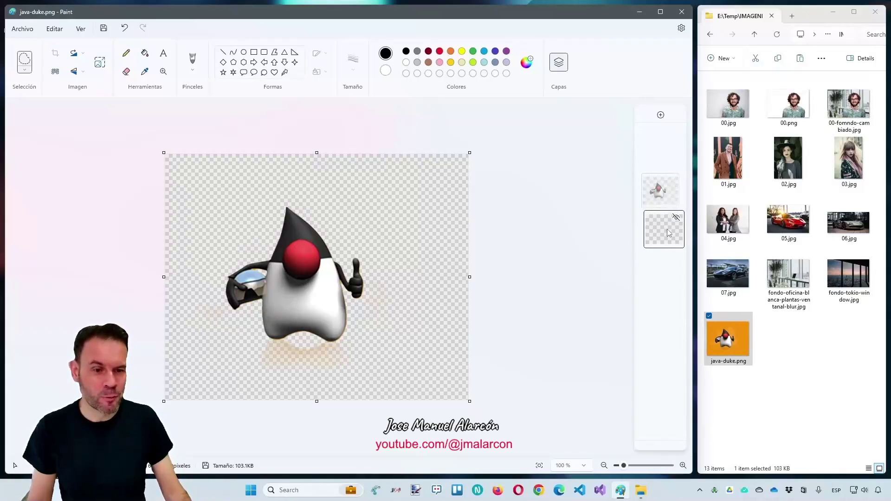
left_click(144, 53)
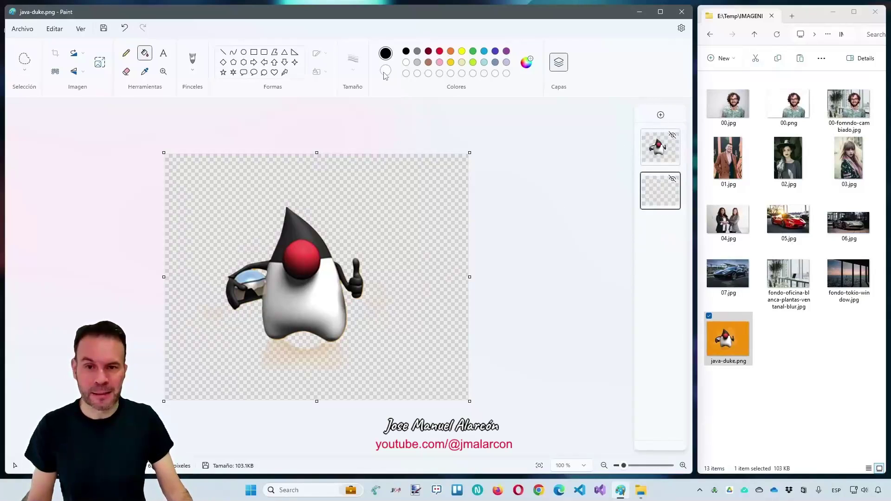
right_click(418, 251)
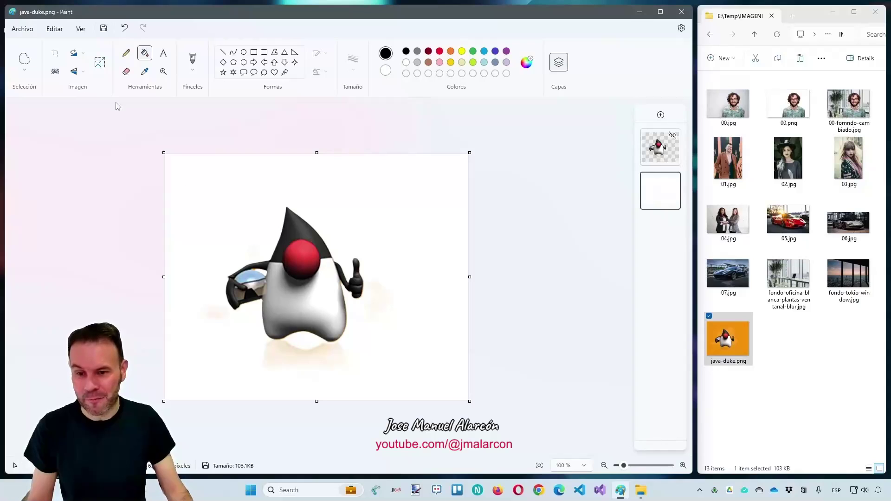
Try to delete the leftover reflection under the mascot with a free-form selection on the white layer, and undo it
left_click(24, 59)
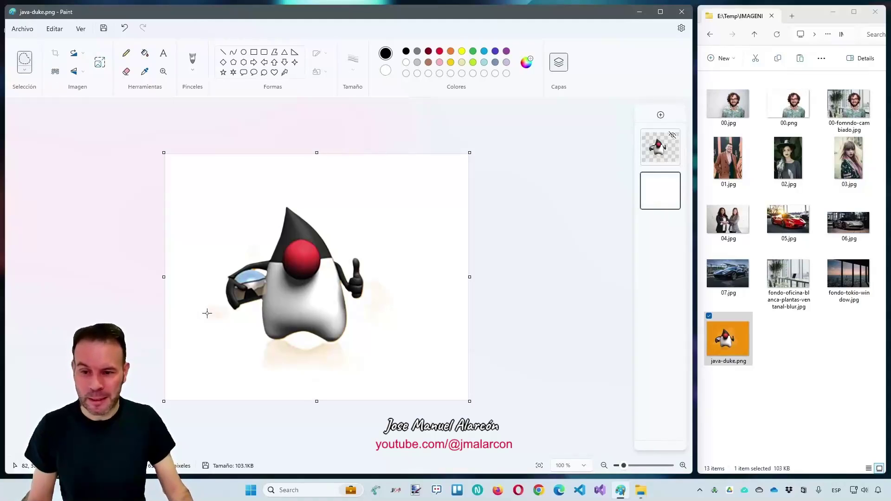
mouse_move(262, 340)
left_mouse_down()
mouse_move(258, 362)
mouse_move(271, 384)
mouse_move(340, 377)
mouse_move(356, 360)
mouse_move(335, 342)
left_mouse_up()
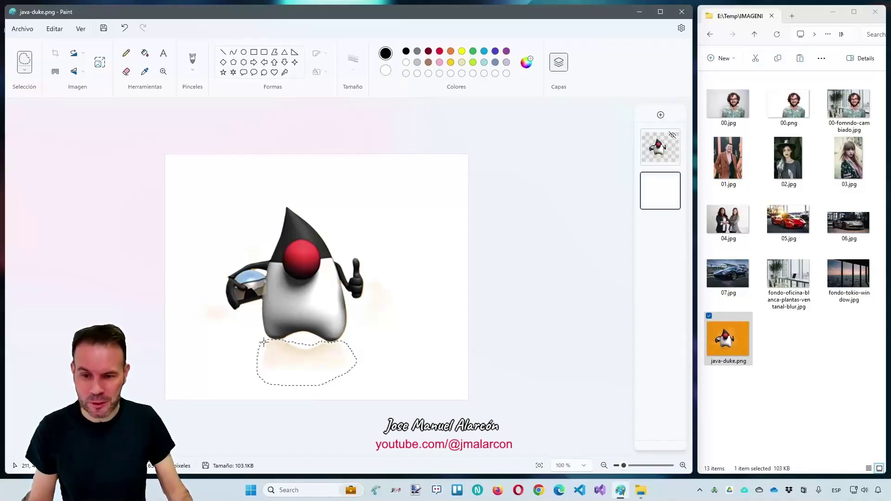
key("Delete")
key("ctrl+z")
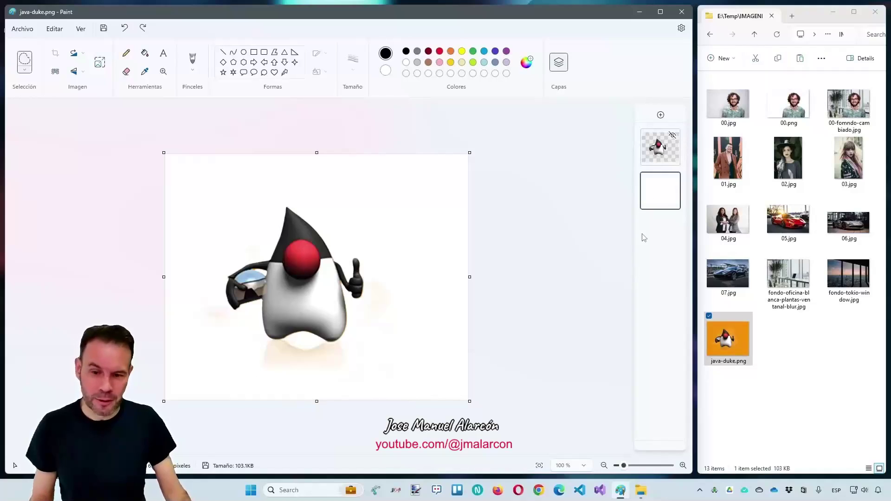
On the mascot's layer, delete the leftover reflection under its feet using a free-form selection
left_click(662, 145)
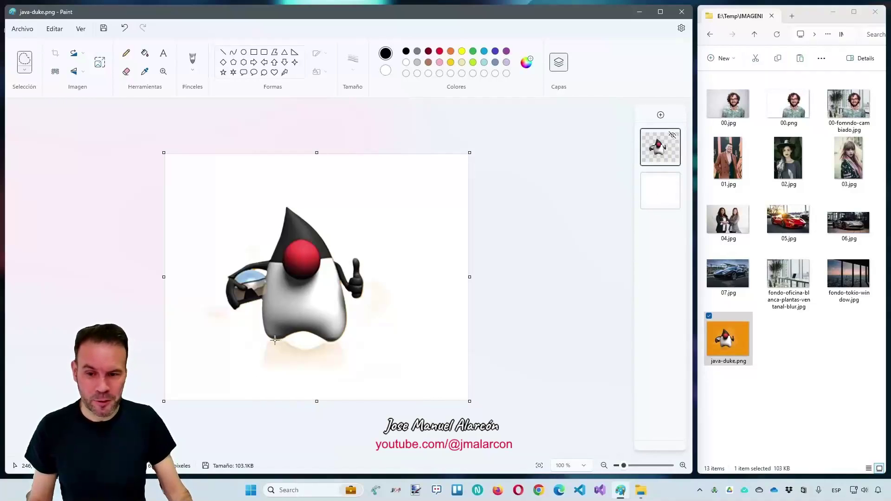
mouse_move(275, 341)
left_mouse_down()
mouse_move(258, 362)
mouse_move(265, 381)
mouse_move(329, 342)
mouse_move(284, 342)
left_mouse_up()
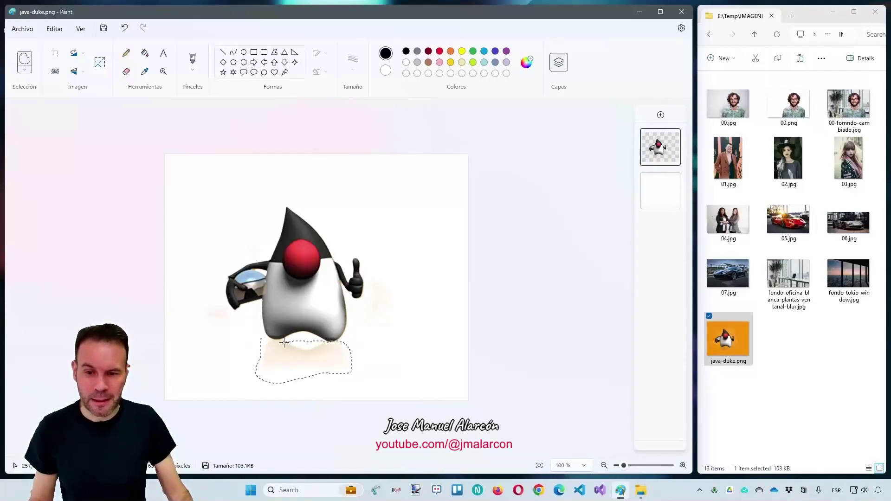
key("Delete")
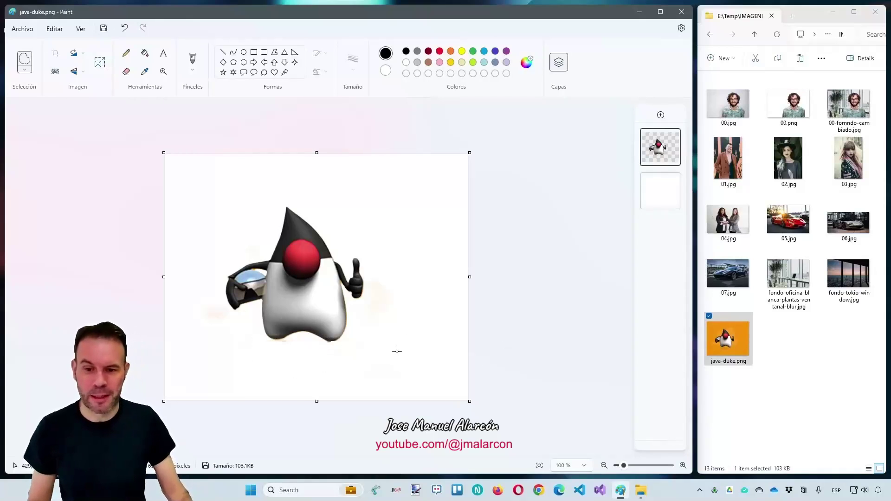